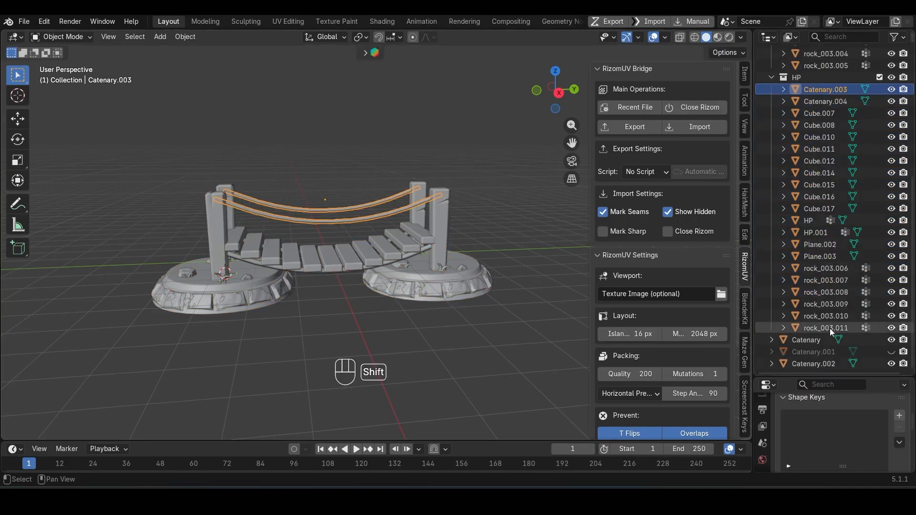
Step: Hide the objects of the HP collection and move all remaining objects into a new collection named LP
shift+click(830, 330)
text(hamLP)
key(Return)
scroll(851, 147, up, 3)
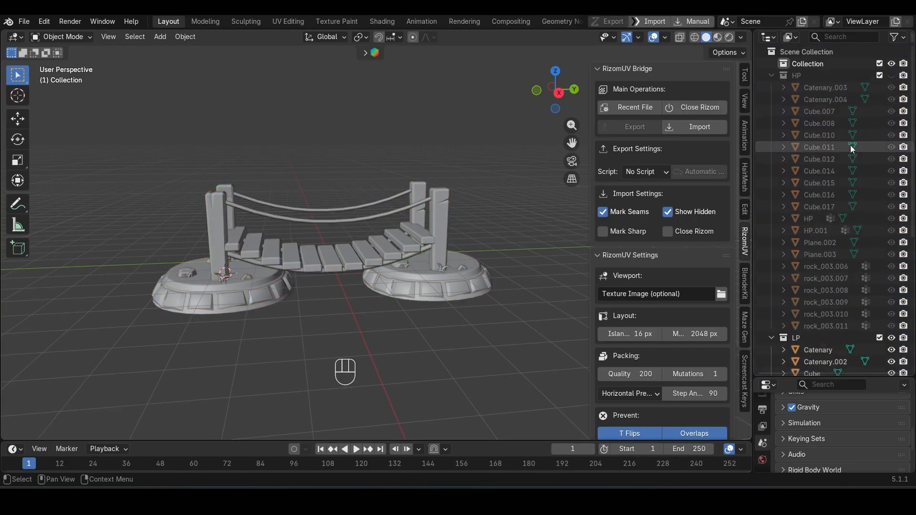
Step: Save the file and join all objects of the LP collection into a single mesh
scroll(851, 148, down, 7)
key(ctrl+s)
middle_drag(415, 245, 460, 284)
click(821, 126)
shift+click(826, 365)
shift+click(186, 257)
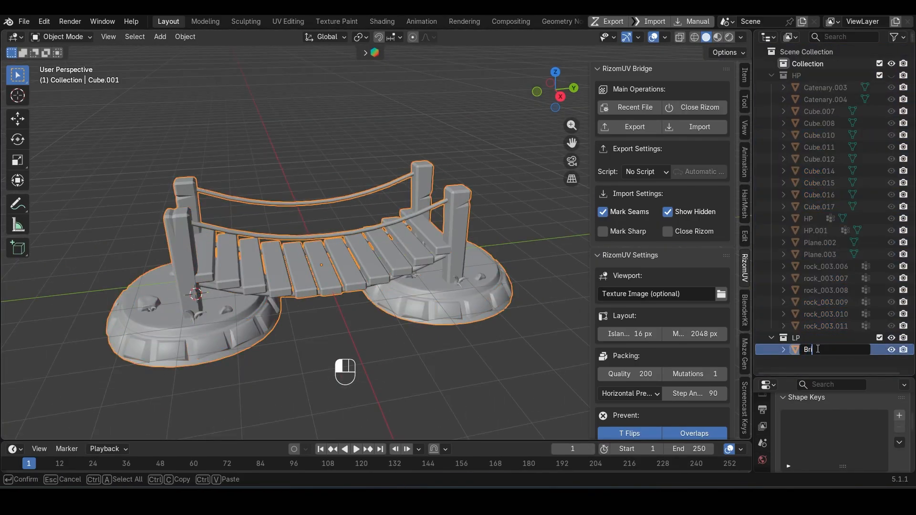
key(ctrl+j)
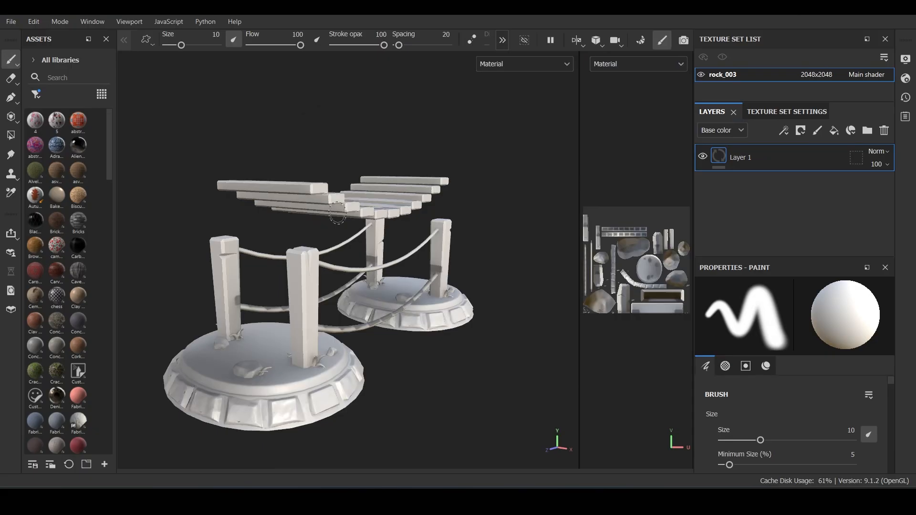
Step: In Substance Painter's baking mode, remove the high definition mesh from the common settings and load Bridge_HP.fbx again
click(642, 41)
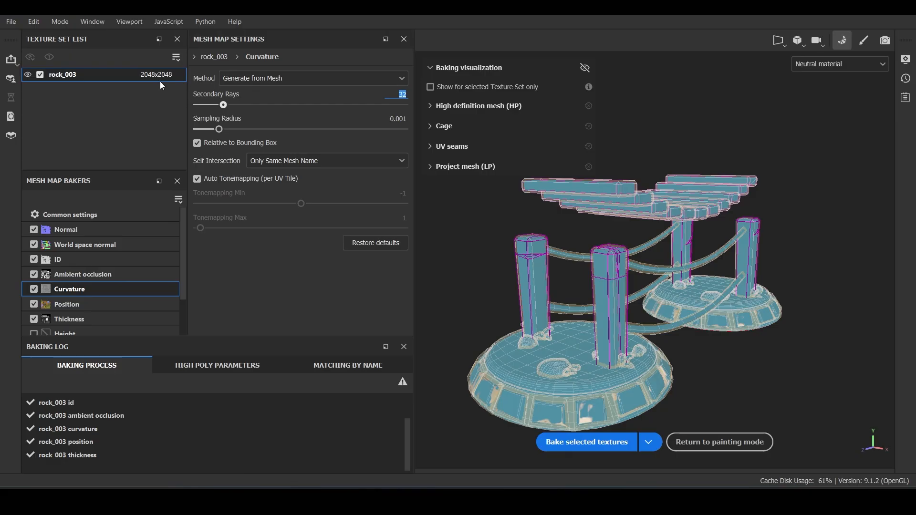
click(77, 213)
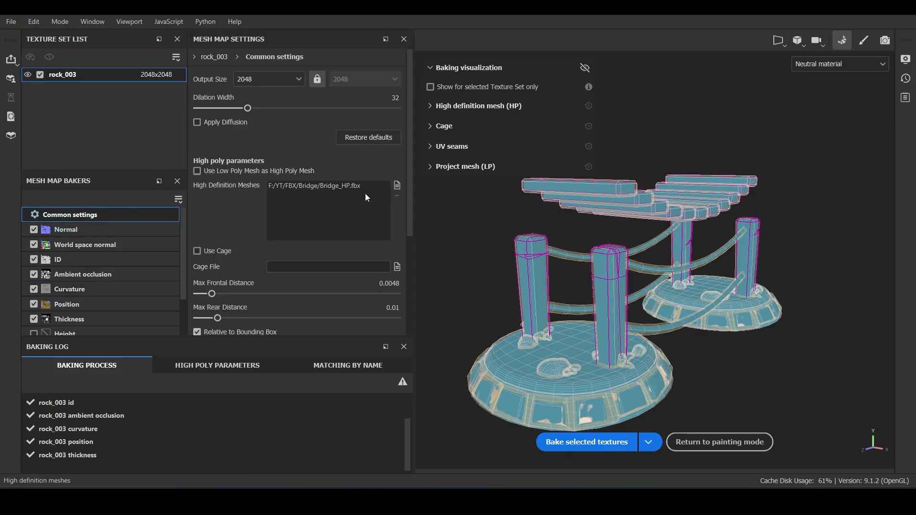
click(348, 189)
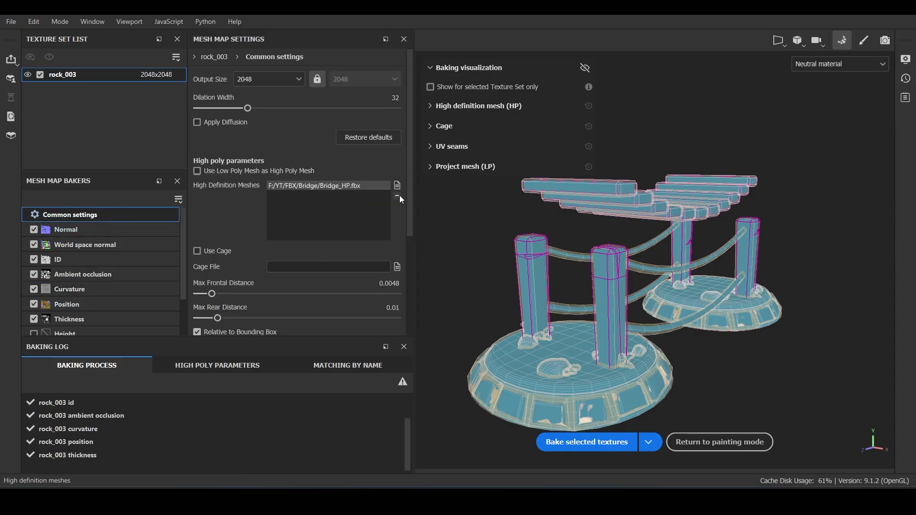
click(398, 195)
click(396, 187)
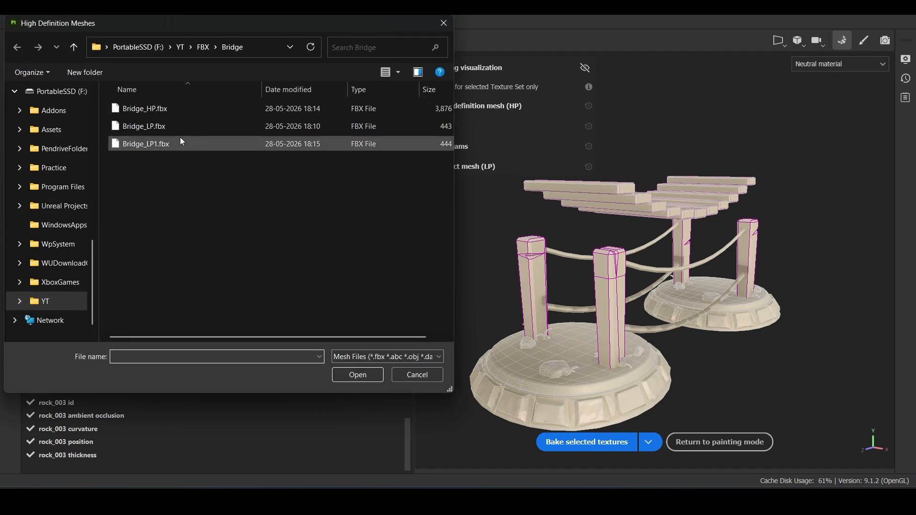
click(170, 111)
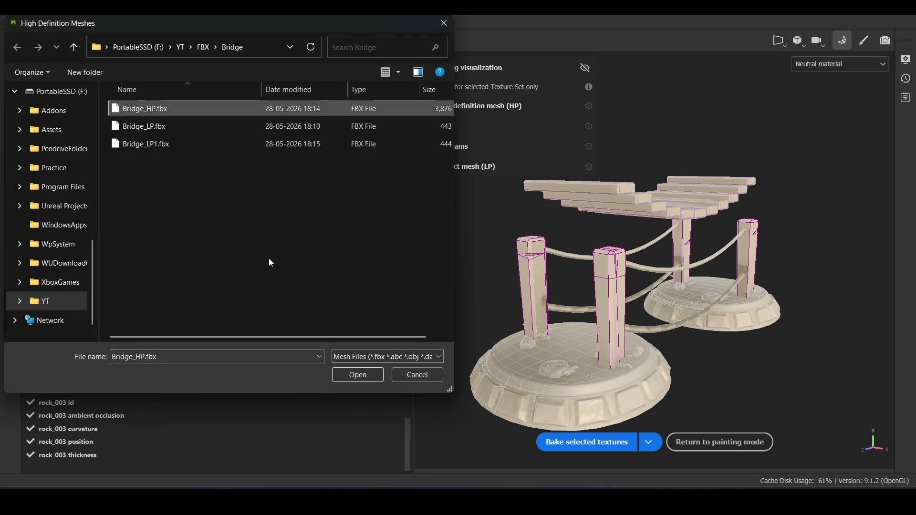
click(360, 376)
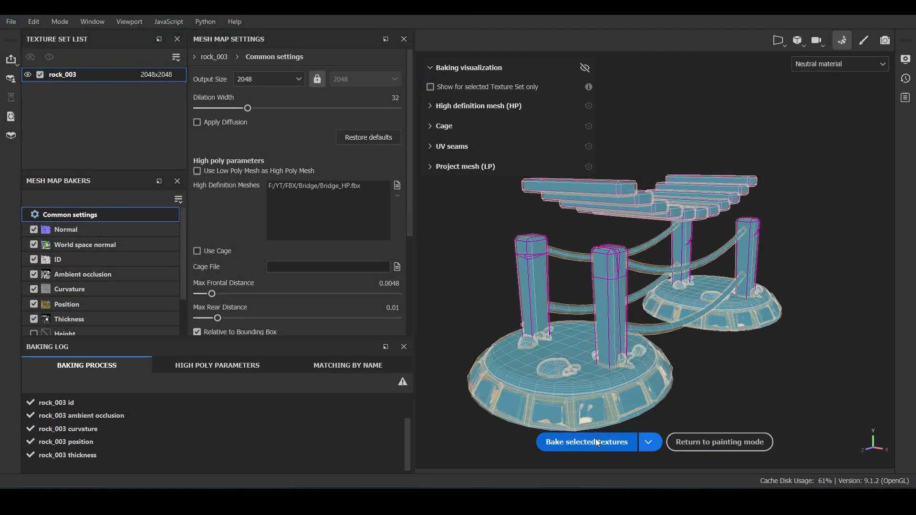
Step: Bake the selected mesh maps for the rock_003 texture set and return to painting mode
click(596, 440)
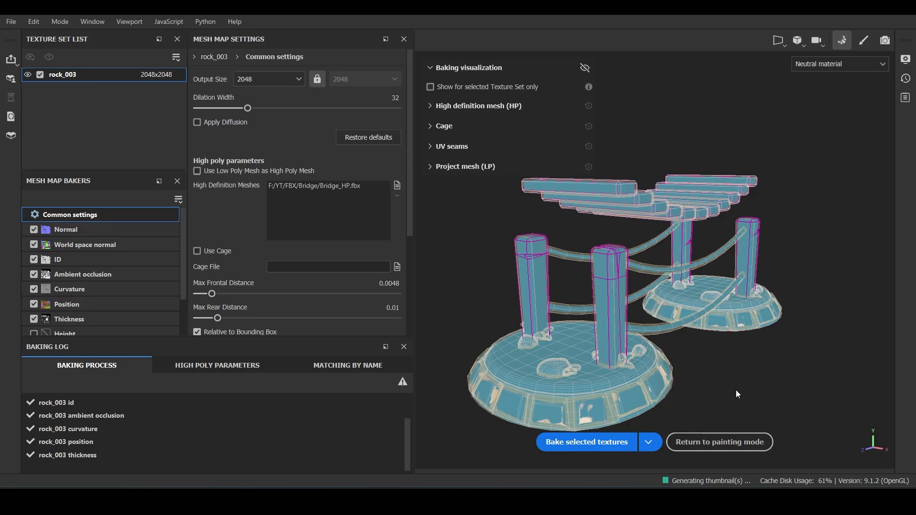
click(710, 436)
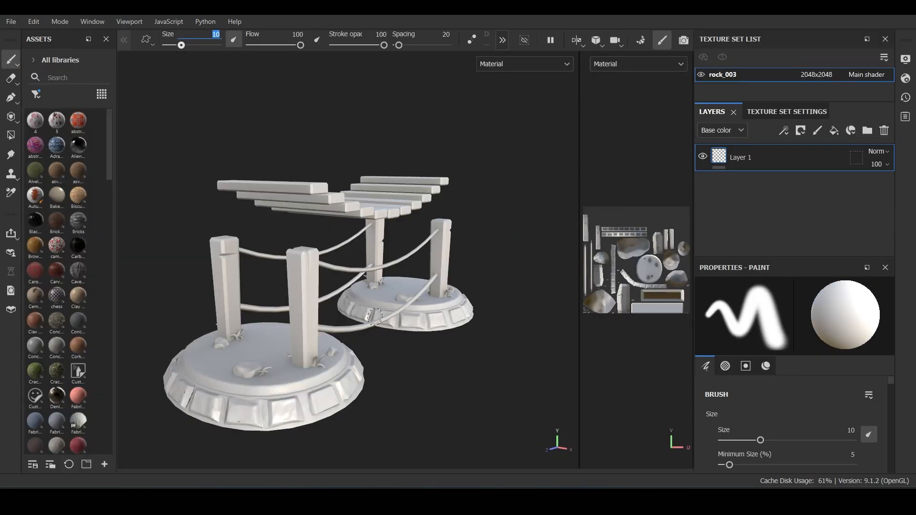
alt+drag(486, 296, 385, 346)
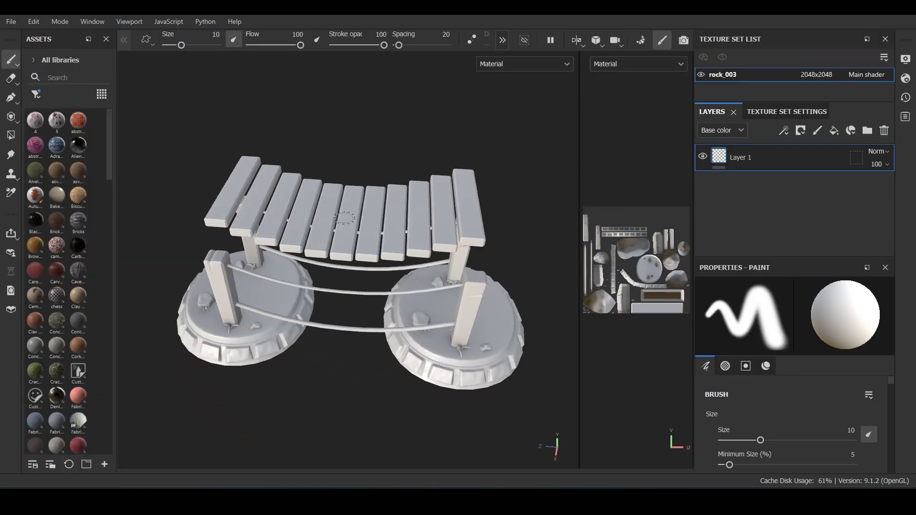
Step: Replace the project's mesh with Bridge_LP1.fbx in the project configuration
click(29, 22)
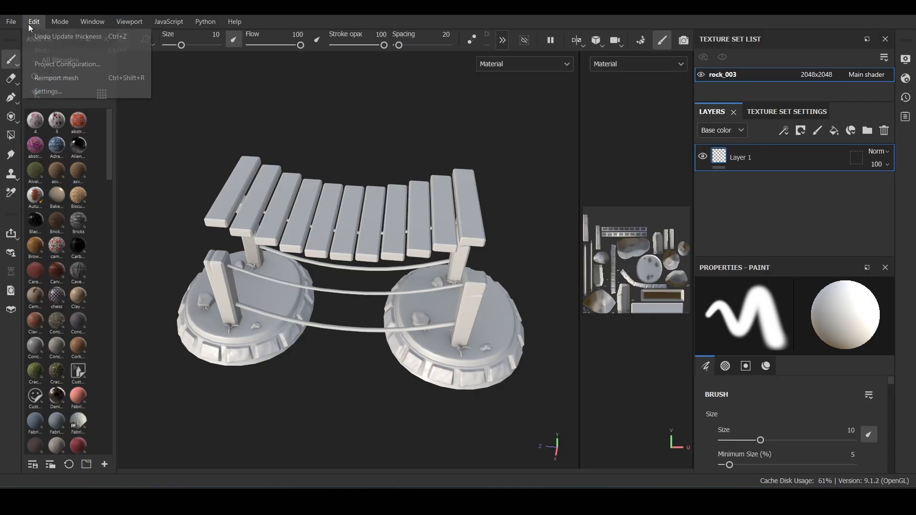
click(70, 63)
click(569, 156)
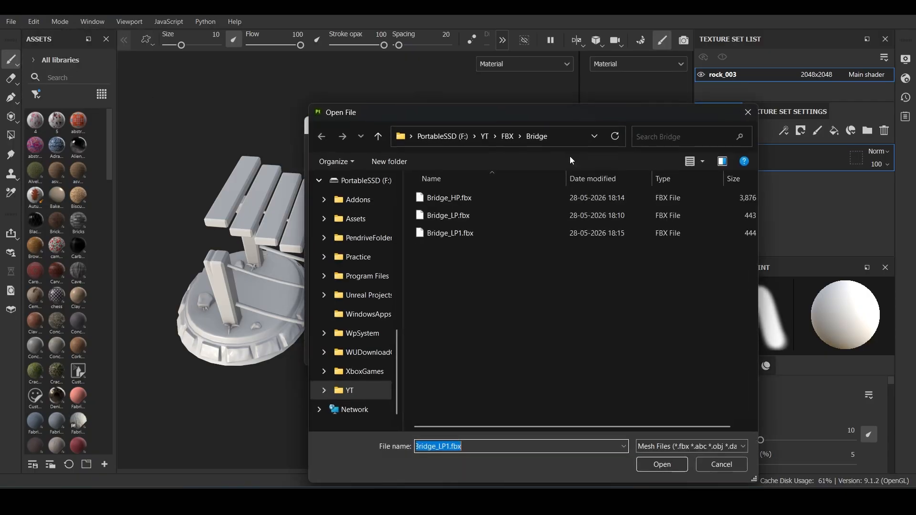
click(460, 236)
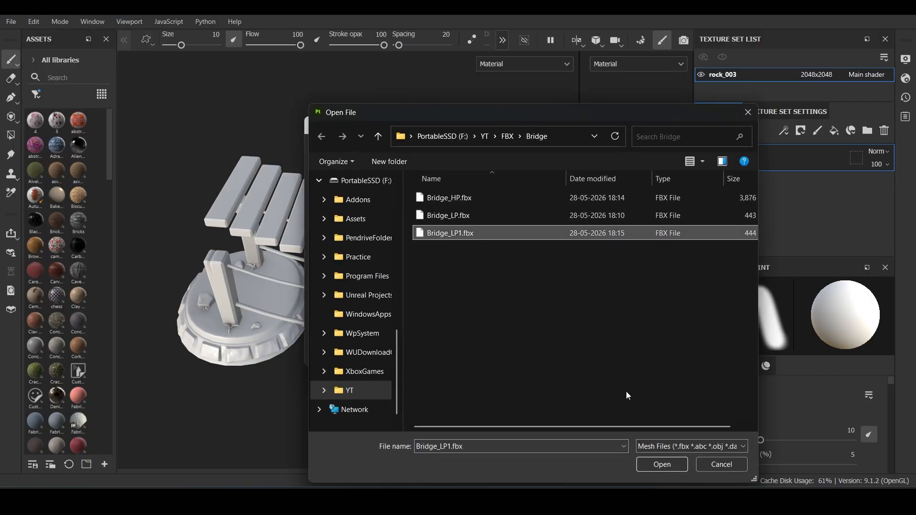
click(674, 466)
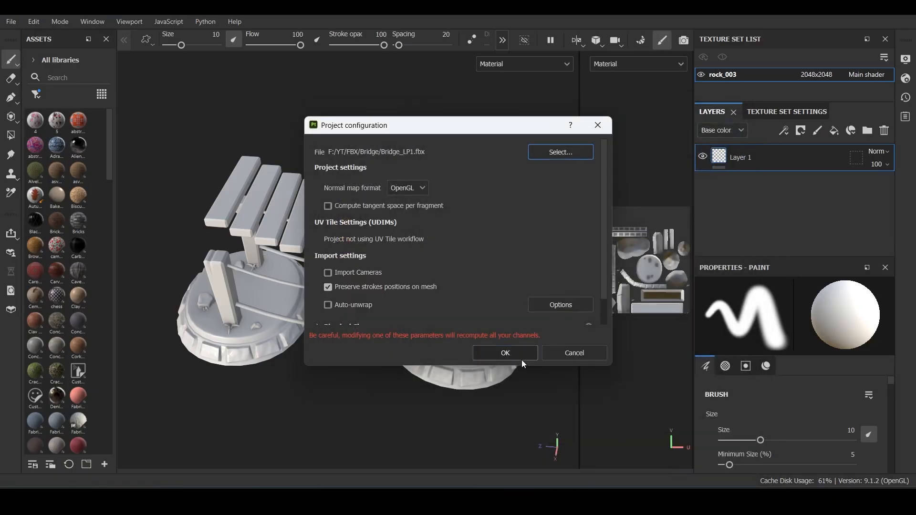
click(519, 357)
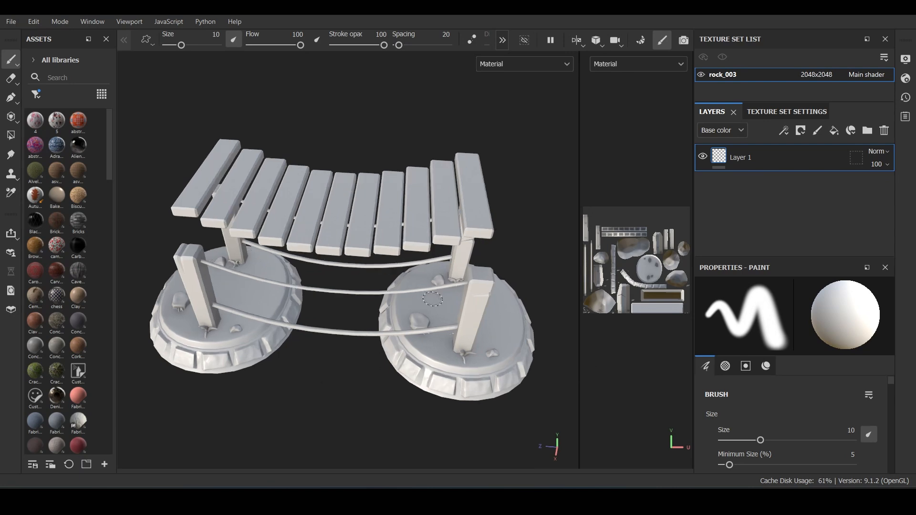
Step: Fill the Stylized Stone mask over the stone rims and rocks of both island bases using polygon fill in mesh mode
mouse_move(432, 299)
alt+mouse_down()
mouse_move(411, 296)
mouse_move(430, 282)
alt+mouse_up()
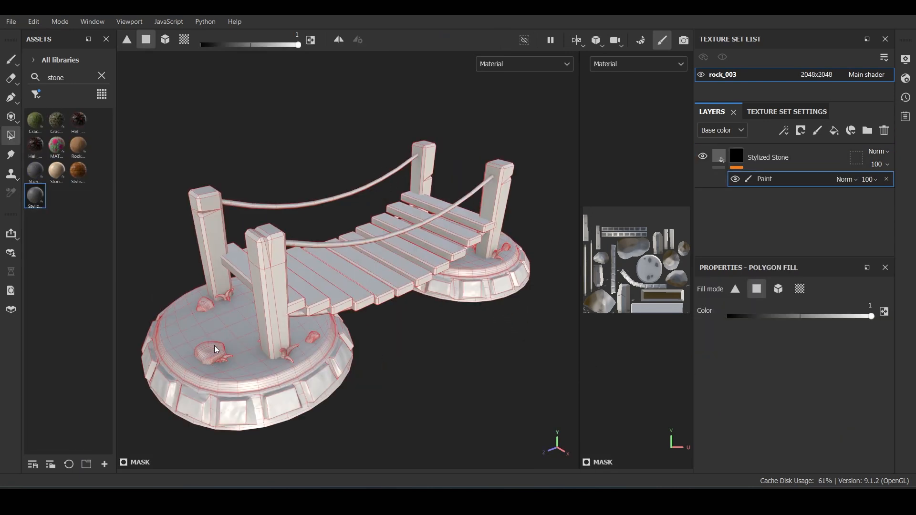
click(285, 403)
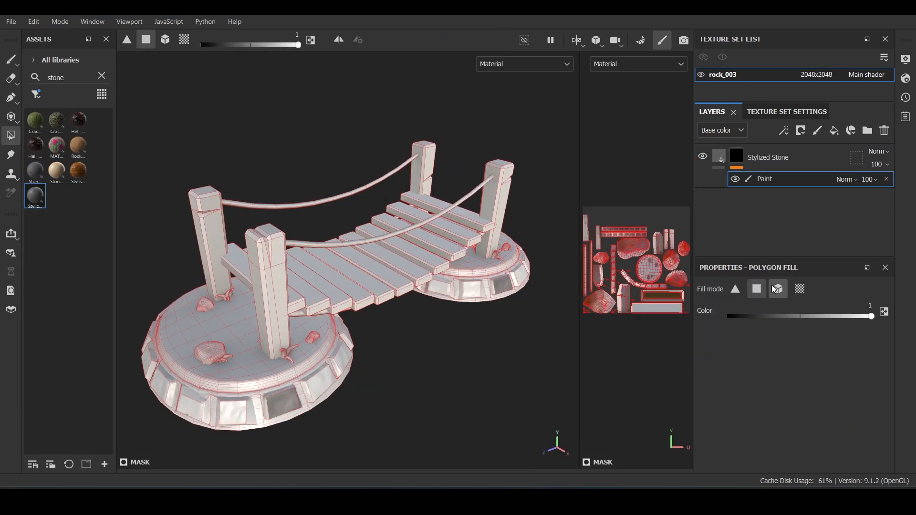
click(327, 384)
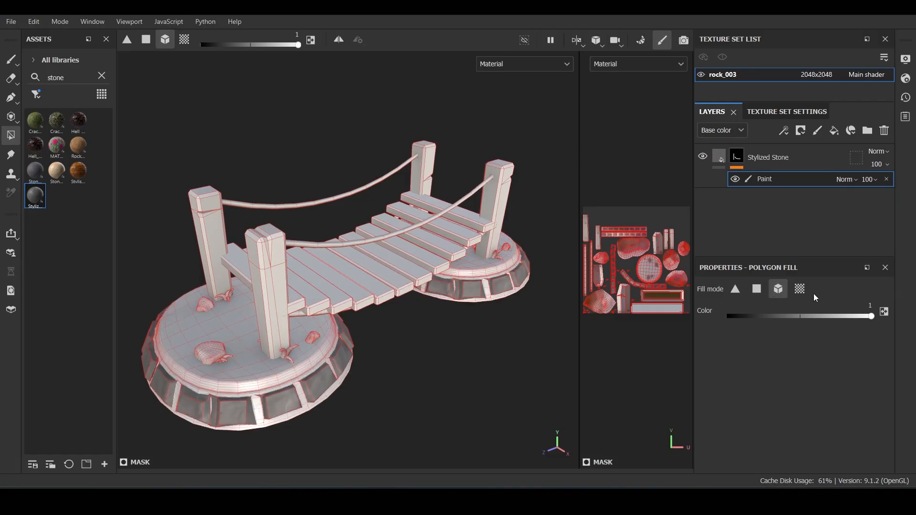
click(304, 406)
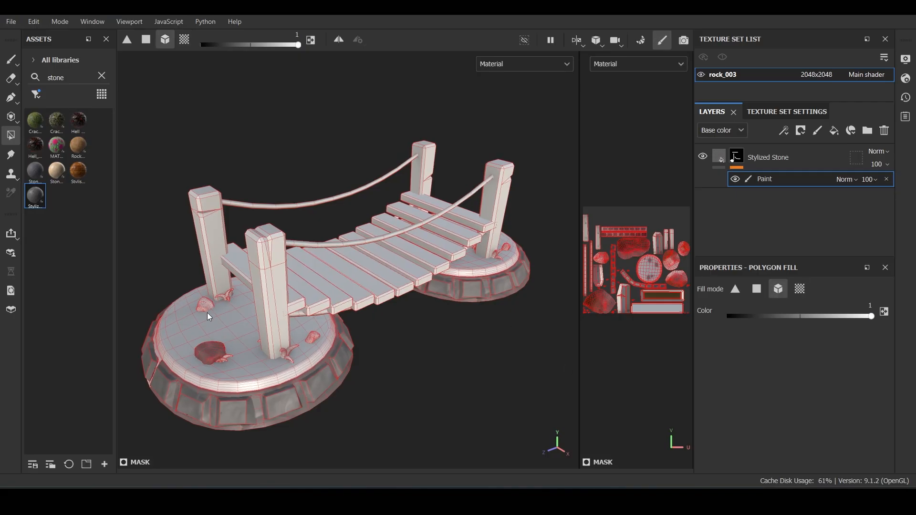
alt+drag(313, 336, 391, 327)
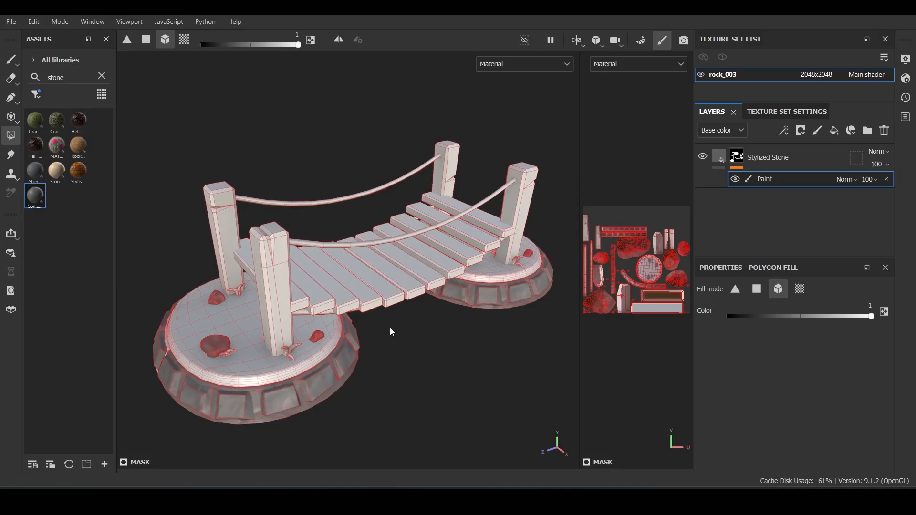
Step: Set the tiling of the Stylized Stone fill layer to about 5.12
scroll(368, 324, up, 3)
scroll(328, 300, up, 2)
alt+middle_drag(328, 300, 310, 291)
mouse_move(310, 291)
alt+mouse_down()
mouse_move(343, 305)
mouse_move(301, 305)
alt+mouse_up()
click(719, 156)
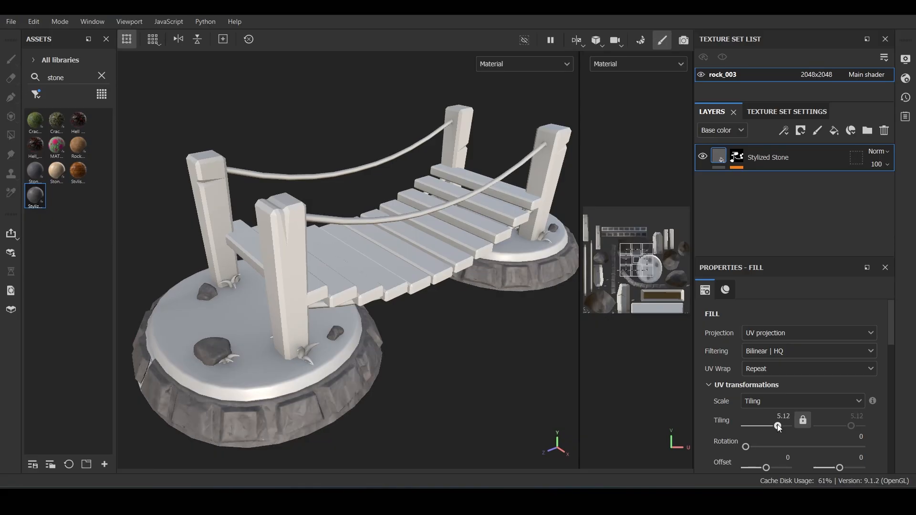
scroll(439, 336, down, 2)
alt+drag(435, 332, 414, 320)
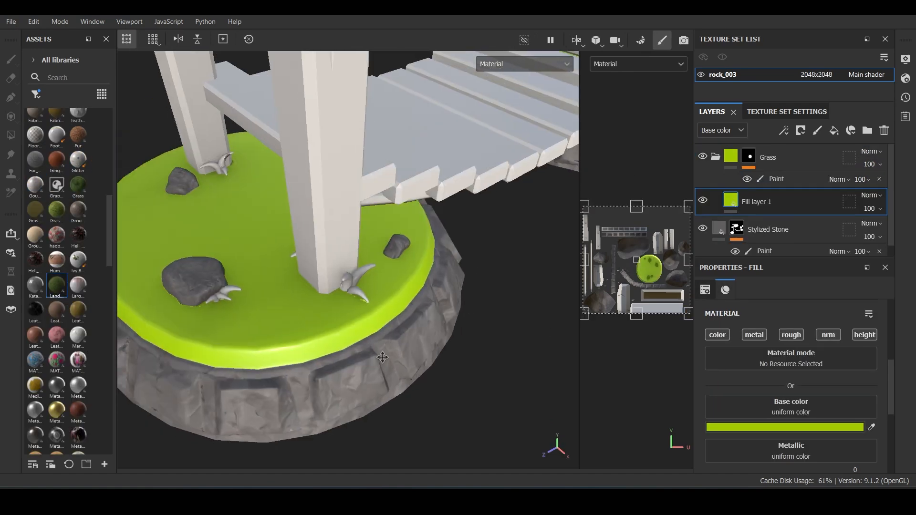
Step: Limit Fill layer 1 in the Grass folder to colour and roughness, with roughness at about 0.9
scroll(796, 444, up, 3)
scroll(796, 444, down, 3)
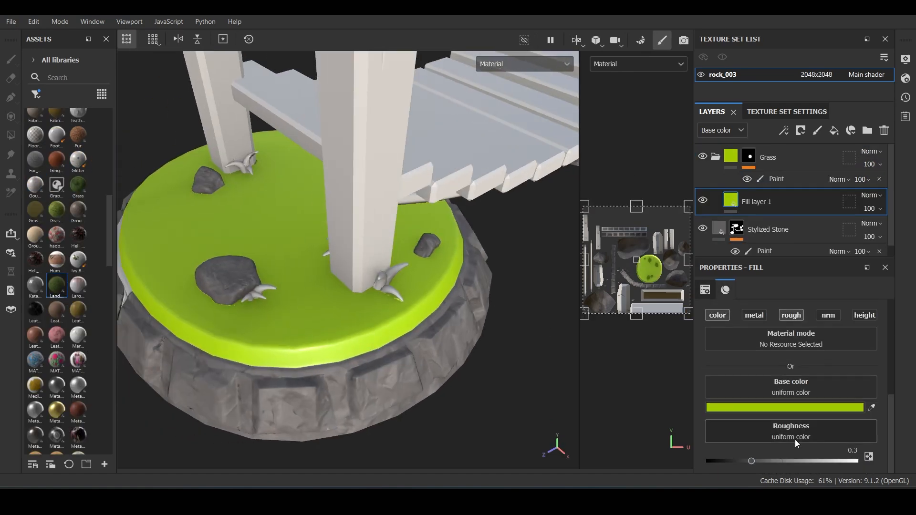
click(844, 461)
Step: Duplicate Fill layer 1 and add a black mask to the copy
key(ctrl+d)
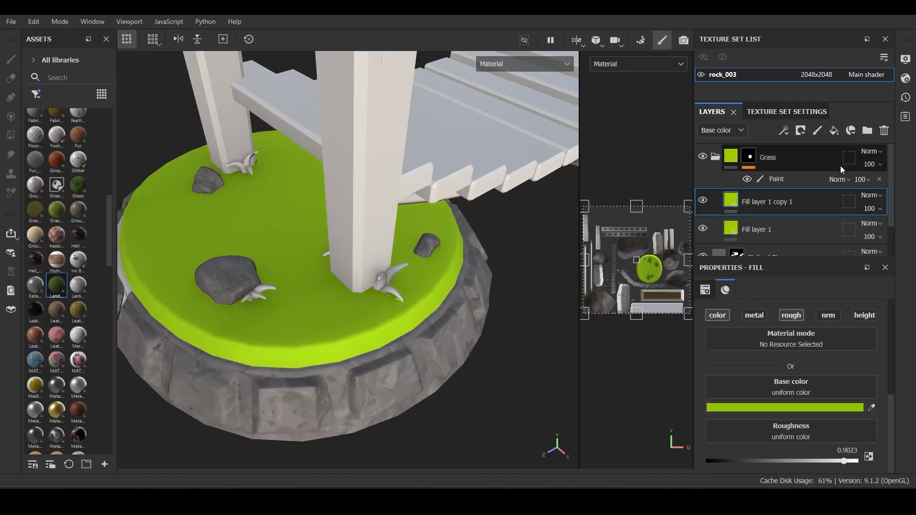
click(800, 130)
click(821, 161)
click(784, 130)
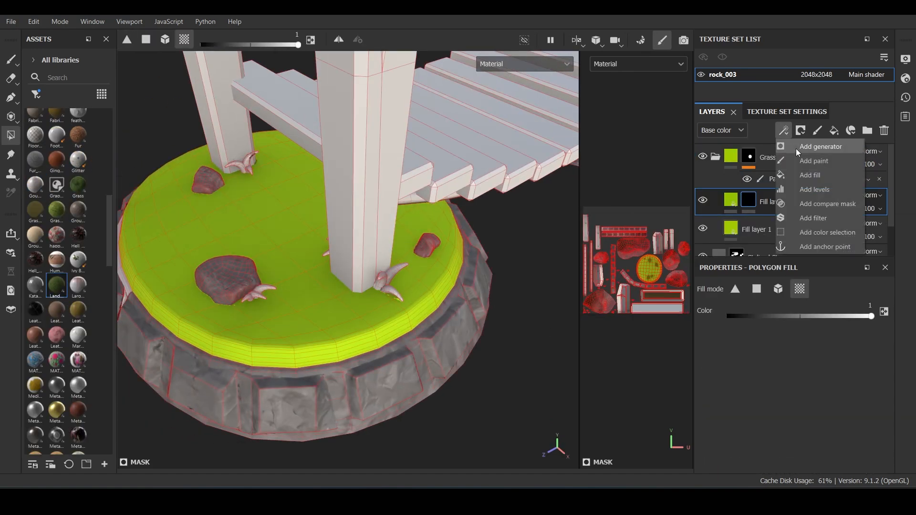
click(813, 218)
key(ctrl+z)
Step: Add a fill effect to the mask of Fill layer 1 copy 1 and assign it the Grunge Concrete Dirty texture
click(784, 130)
click(810, 176)
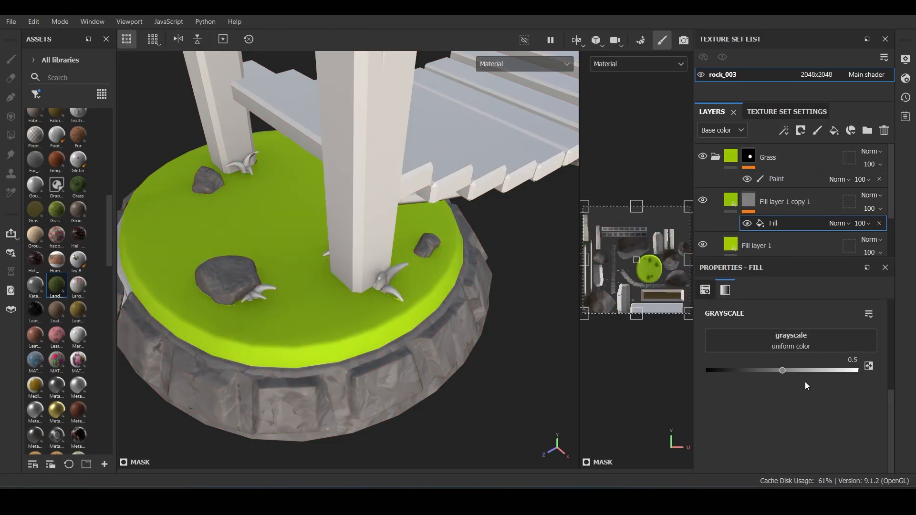
drag(781, 371, 857, 370)
click(806, 341)
scroll(834, 264, down, 1)
scroll(834, 263, down, 10)
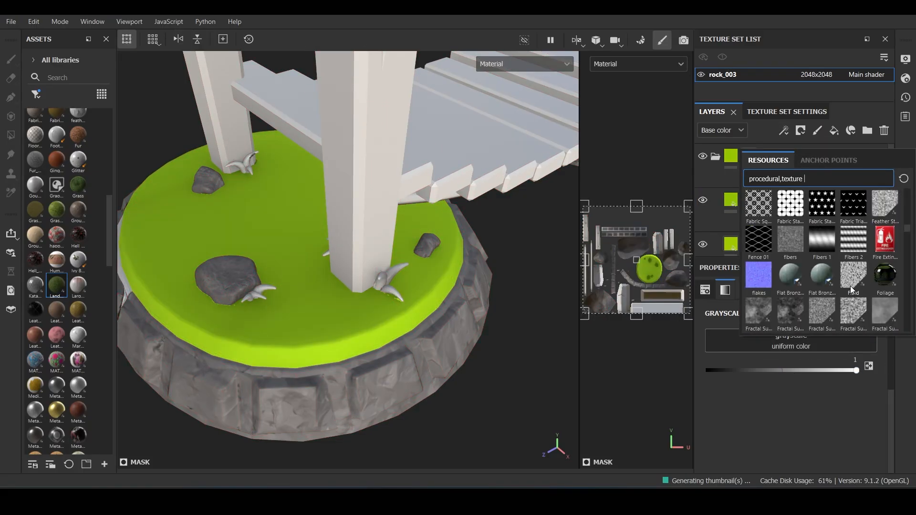
scroll(851, 287, down, 3)
click(887, 280)
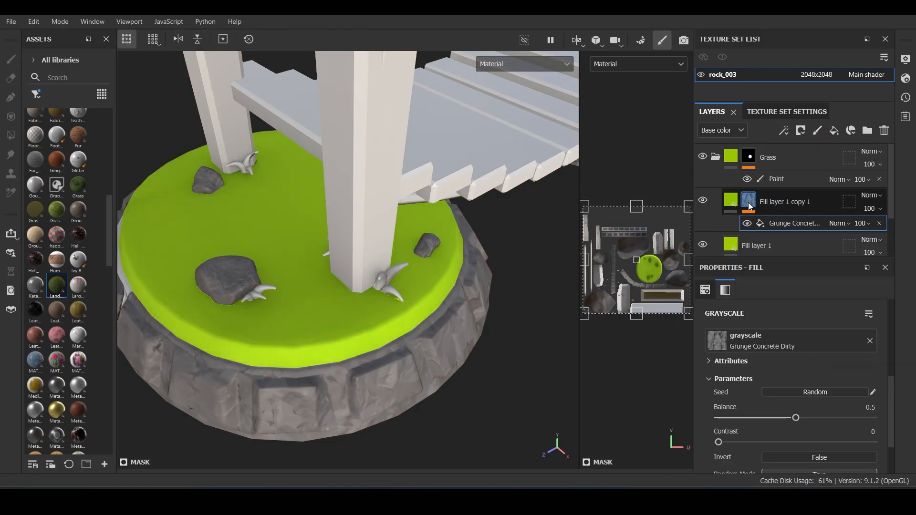
Step: Set the base colour of Fill layer 1 copy 1 to a darker green
click(731, 200)
click(792, 428)
click(835, 359)
Step: Add a Blur filter above the grunge fill in the mask of Fill layer 1 copy 1 and adjust its intensity
click(749, 200)
click(784, 130)
click(809, 219)
click(792, 323)
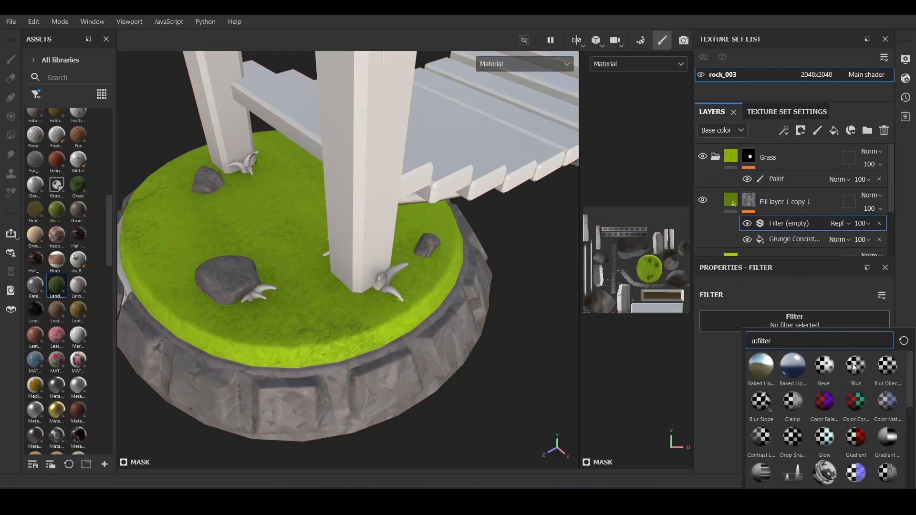
click(854, 365)
click(721, 381)
Step: Change the base colour of Fill layer 1 copy 1 to a lighter yellow-green
click(731, 200)
key(f)
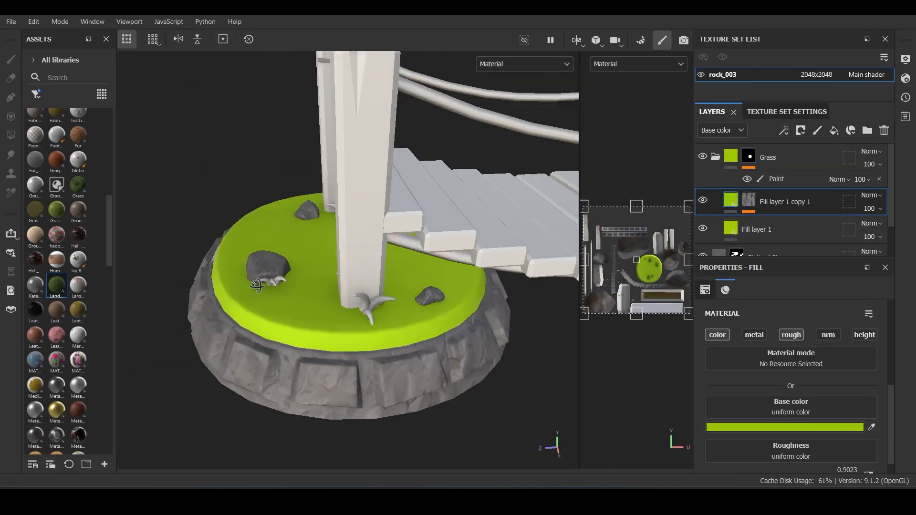
click(792, 428)
drag(748, 325, 812, 324)
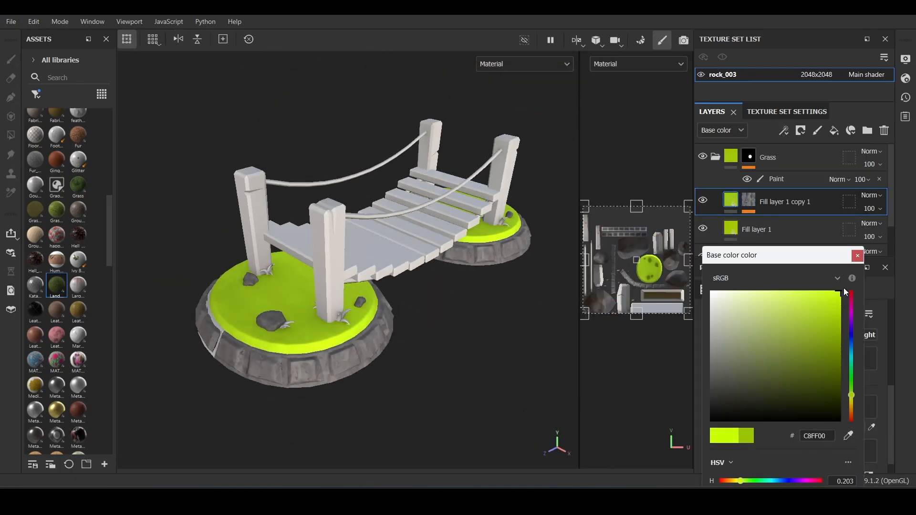
click(858, 258)
Step: Duplicate Fill layer 1 copy 1 and set the grunge in the new copy's mask to balance 0.34 and contrast 0.64
key(ctrl+d)
click(751, 201)
click(785, 239)
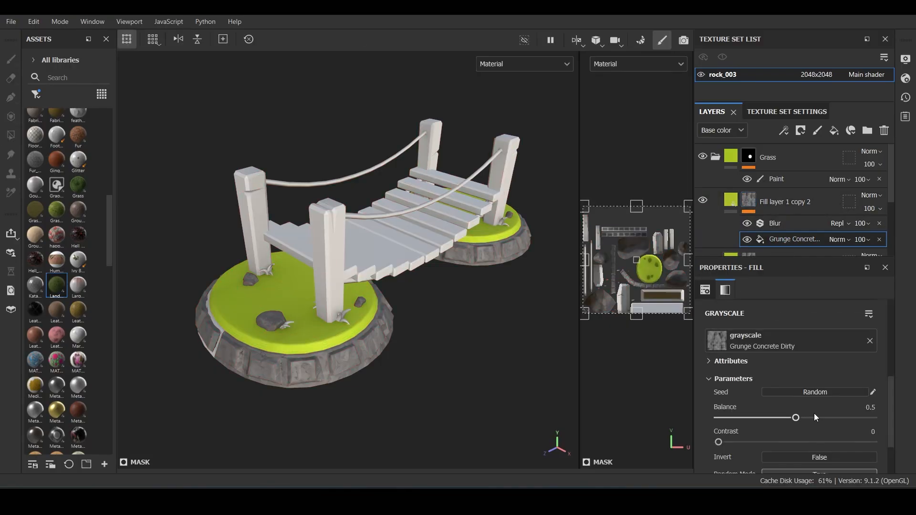
scroll(809, 431, down, 1)
key(c)
drag(809, 406, 754, 407)
drag(781, 382, 771, 382)
click(817, 406)
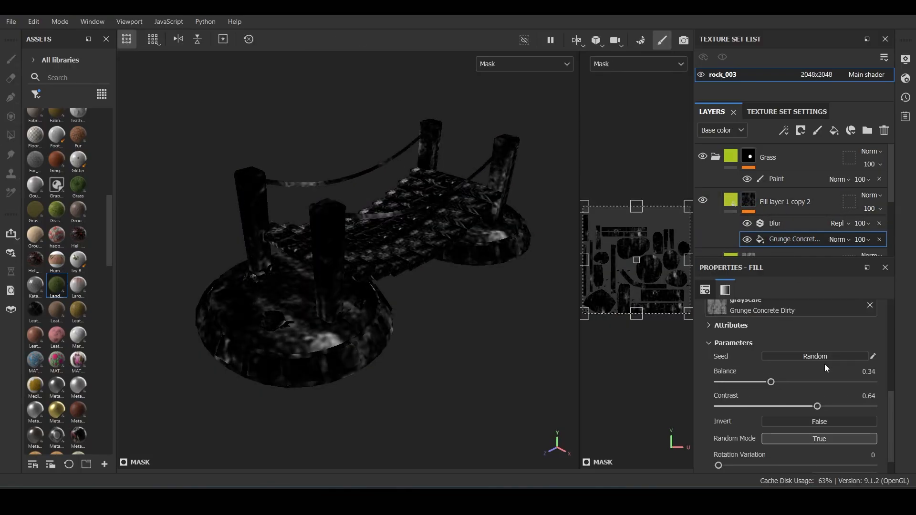
Step: Randomize and invert the grunge in Fill layer 1 copy 2's mask and change the layer's base colour to a purer green
click(826, 358)
click(830, 421)
click(730, 200)
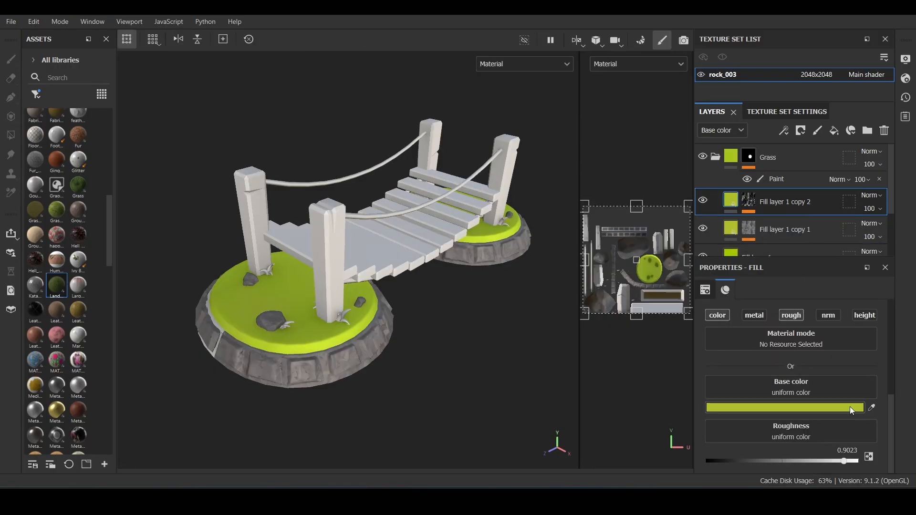
click(849, 406)
click(852, 387)
click(857, 255)
Step: Set the mask grunge of Fill layer 1 copy 2 to rotation variation 253.95 and tiling 1.29, and save the project
click(748, 201)
click(785, 239)
scroll(764, 420, down, 1)
click(734, 439)
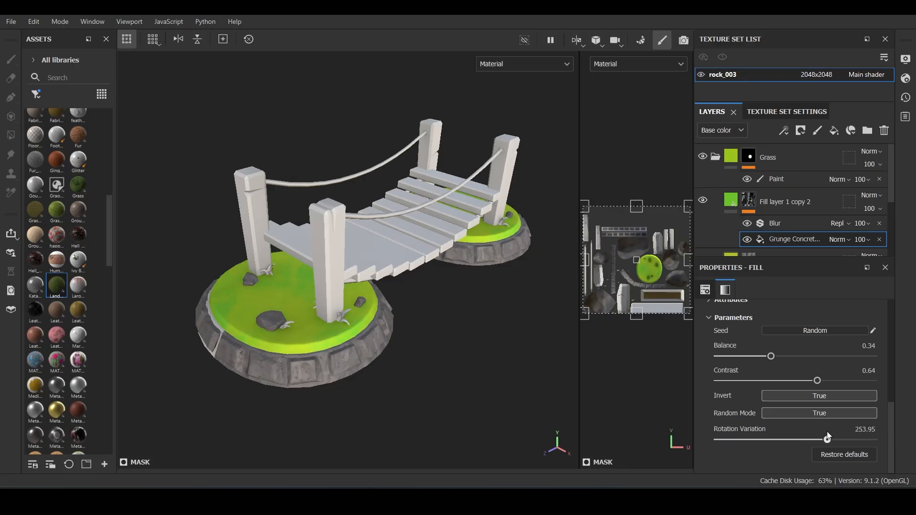
scroll(802, 449, up, 4)
drag(766, 396, 774, 396)
alt+drag(362, 343, 370, 304)
key(ctrl+s)
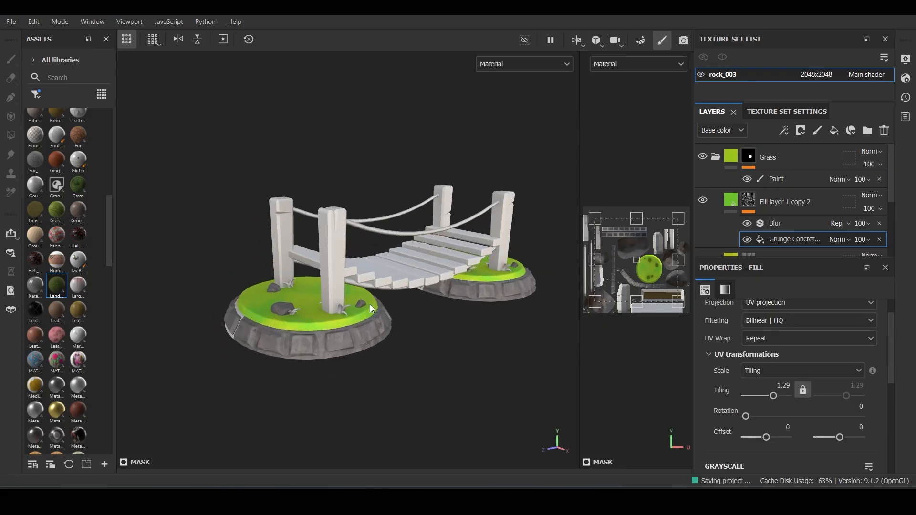
click(784, 131)
click(809, 177)
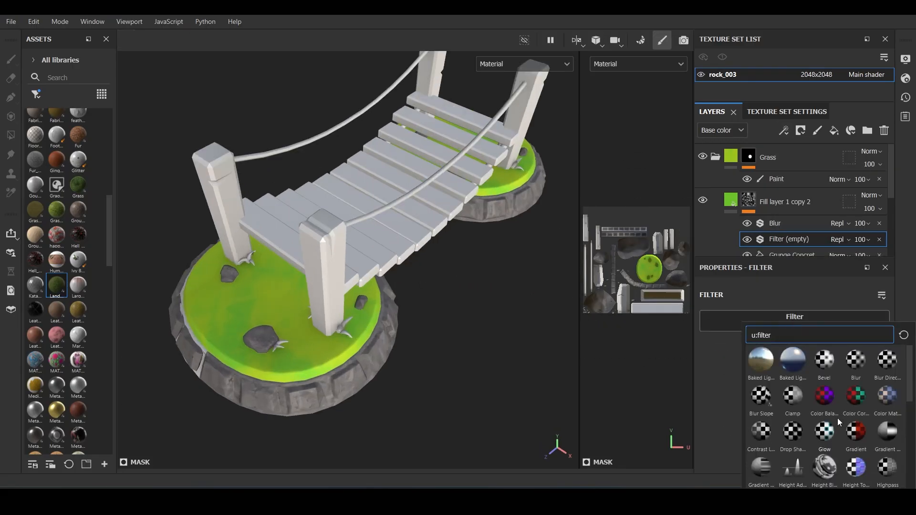
click(811, 321)
scroll(815, 390, down, 3)
click(763, 201)
key(ctrl+z)
Step: Duplicate Fill layer 1 copy 2 and replace the blur and grunge in the new copy's mask with a paint effect
alt+drag(451, 410, 444, 353)
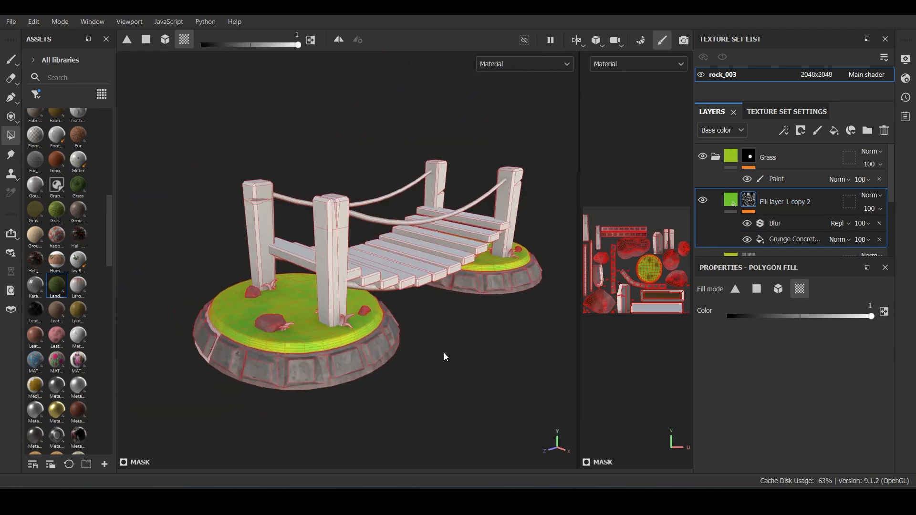
scroll(444, 353, up, 2)
key(ctrl+d)
click(879, 223)
click(879, 224)
click(784, 130)
click(802, 161)
Step: Filter the assets to brushes and choose a fiber brush for painting the mask of Fill layer 1 copy 3
click(36, 94)
click(64, 164)
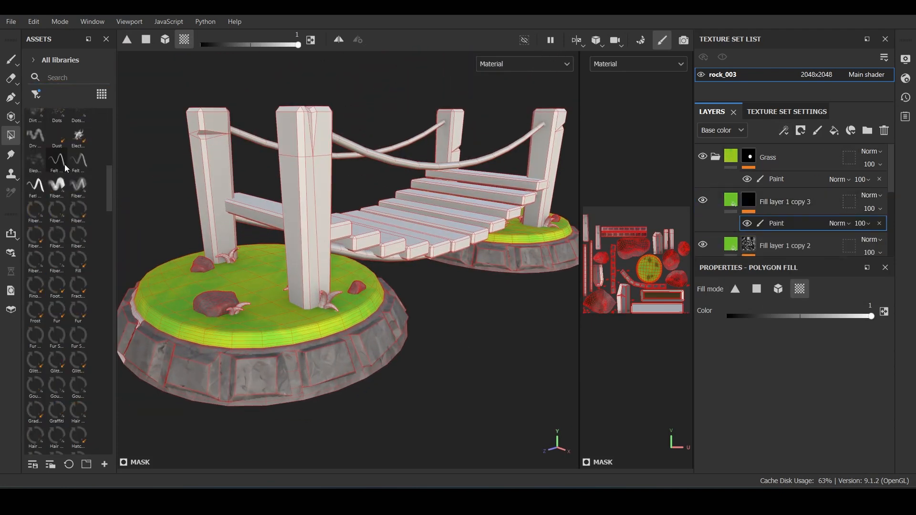
click(56, 185)
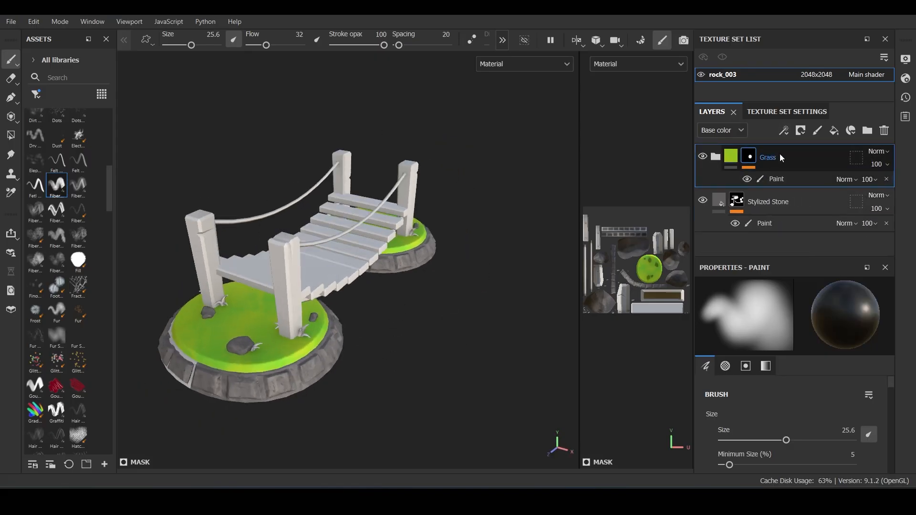
Step: Clear the mask paint of the duplicated Grass folder and assign the copy to the grass tufts with Polygon Fill
click(879, 223)
click(10, 136)
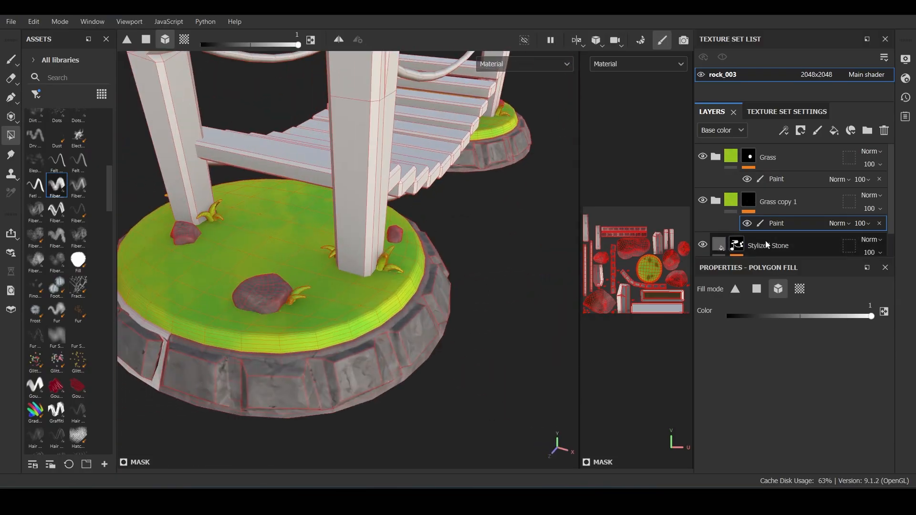
Step: Expand the Grass copy 1 folder and hide copies 3, 2 and 1 of Fill layer 1 inside it
click(715, 201)
scroll(751, 200, down, 3)
scroll(735, 181, up, 1)
click(703, 182)
click(703, 210)
click(703, 237)
scroll(719, 225, down, 2)
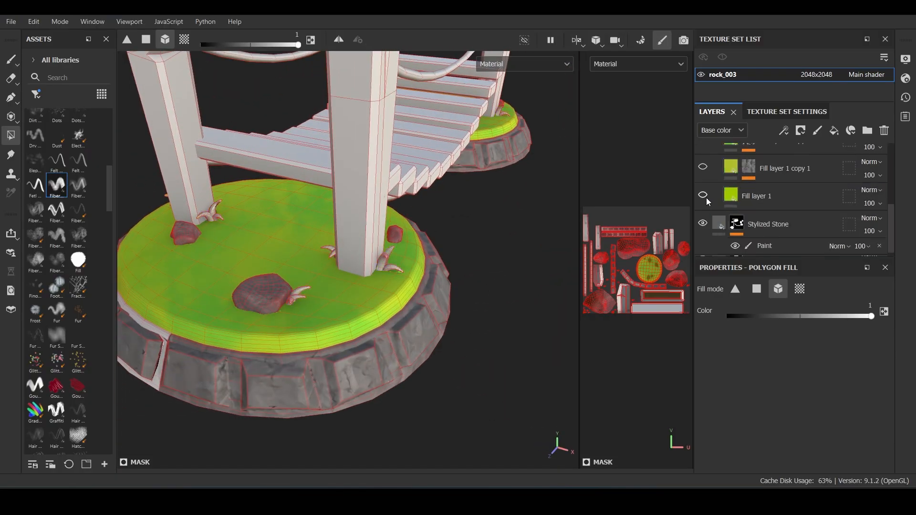
Step: Show Fill layer 1 copy 1 in Grass copy 1 and remove the blur and grunge from its mask
scroll(706, 200, up, 1)
click(705, 204)
click(748, 203)
scroll(811, 201, down, 1)
click(880, 191)
click(880, 192)
Step: Change the base colour of Fill layer 1 copy 1 in Grass copy 1 to bright yellow
click(731, 167)
scroll(771, 365, down, 5)
click(830, 407)
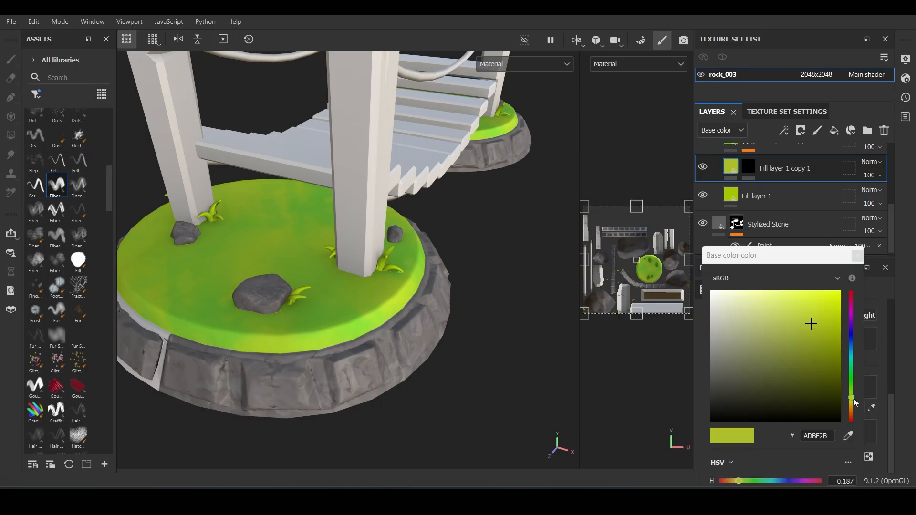
click(852, 400)
click(857, 256)
Step: Add a Curvature generator to Fill layer 1 copy 1's mask with global blur 1.1 and global balance 0.03
right_click(748, 167)
click(778, 286)
click(811, 329)
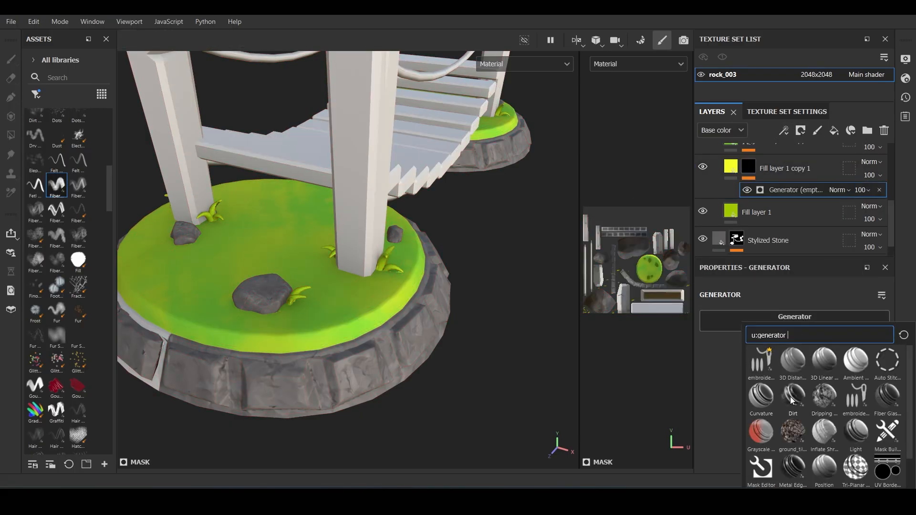
click(764, 399)
drag(723, 393, 725, 393)
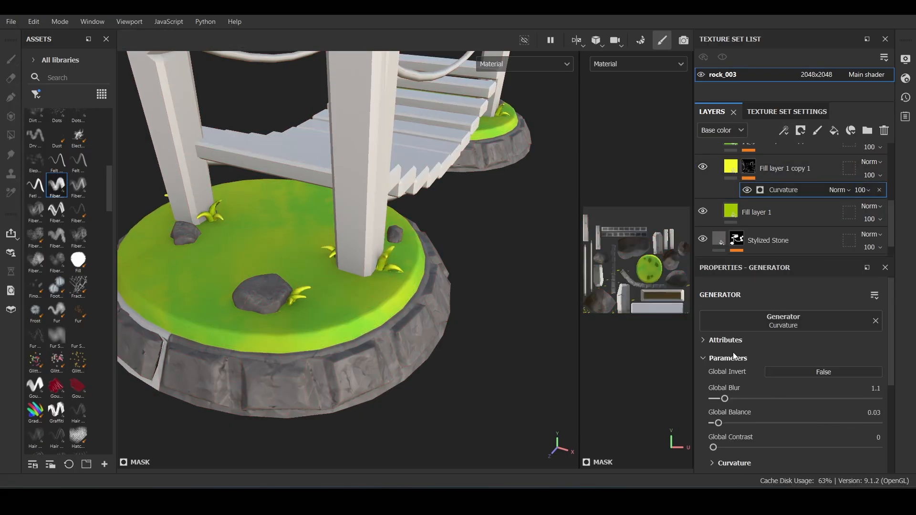
Step: Show Fill layer 1 copy 2 in Grass copy 1 and remove the blur and grunge from its mask
scroll(735, 205, up, 1)
click(703, 175)
click(748, 175)
click(878, 198)
click(878, 198)
Step: Darken the green of Fill layer 1 copy 2 and mask it with a Curvature generator, setting global balance 0.23 and adjusting contrast
click(730, 175)
click(797, 406)
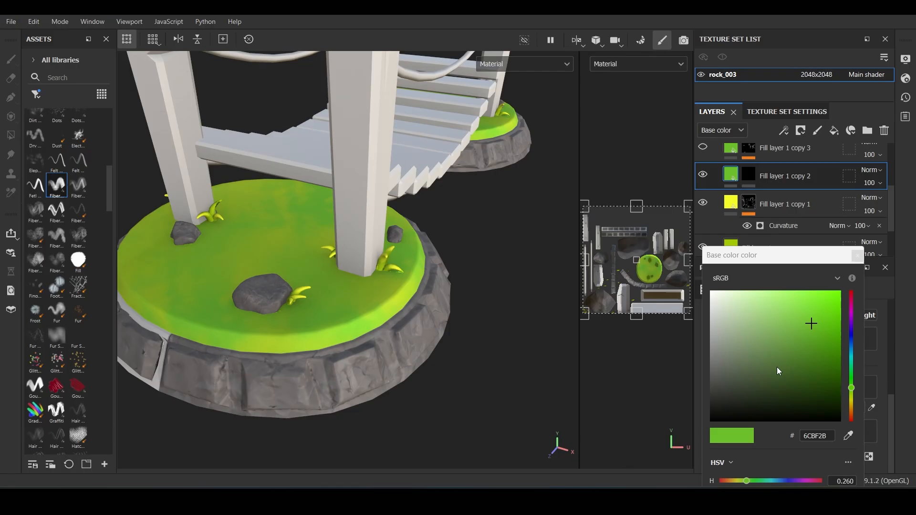
click(858, 256)
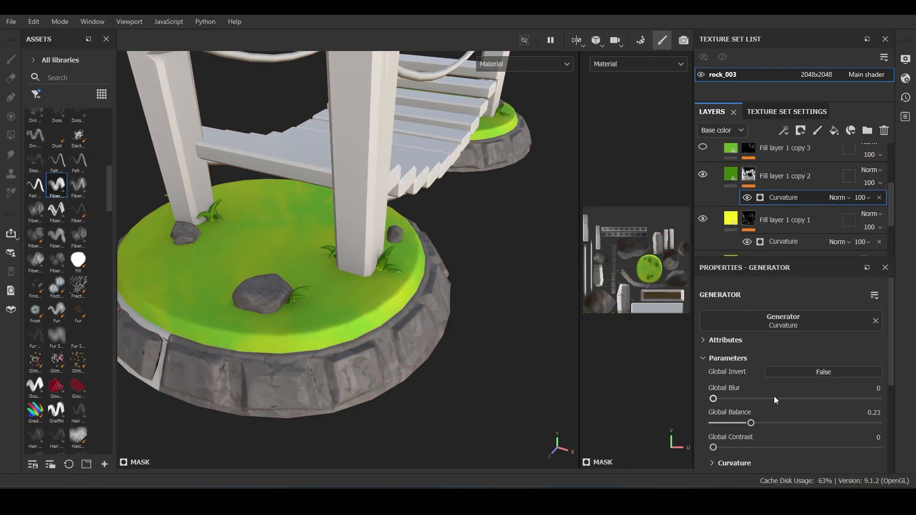
click(793, 447)
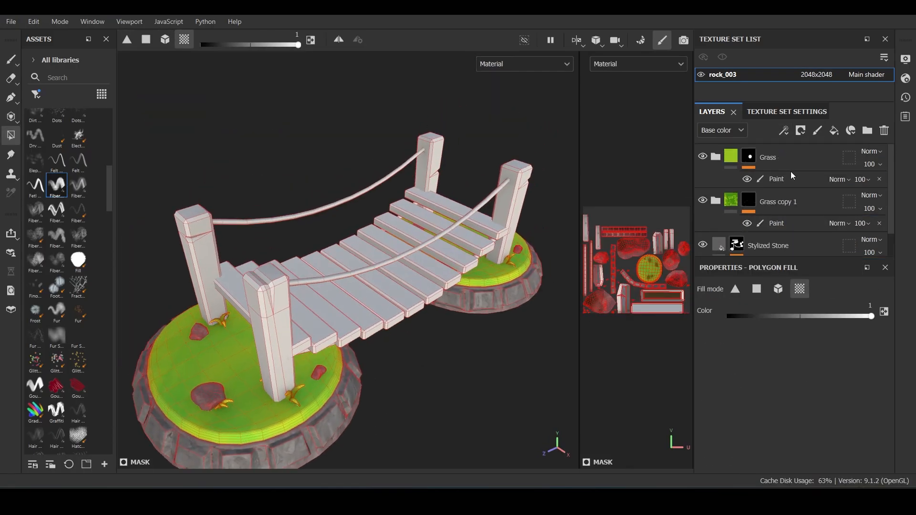
Step: Search the assets for wood and add the Stylized_Wood_Planks material as a fill layer above the Grass folder
scroll(723, 223, up, 1)
click(782, 167)
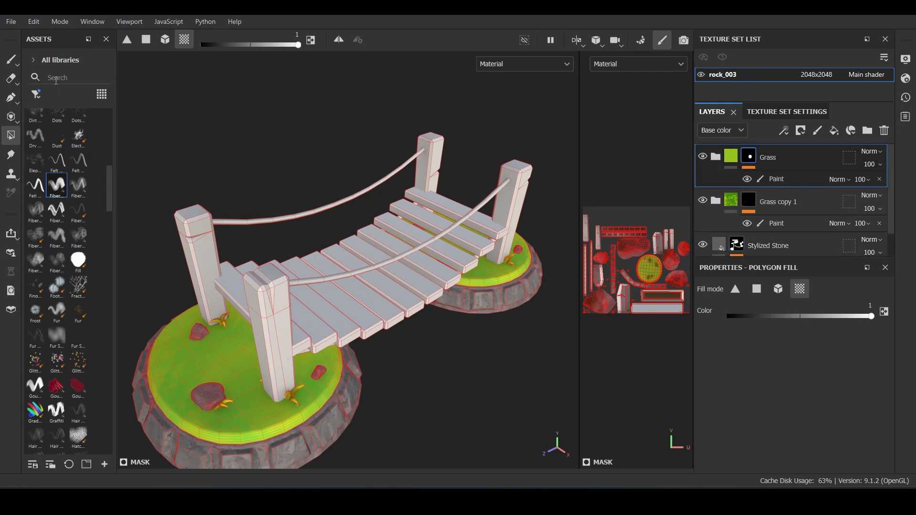
click(56, 78)
text(wood)
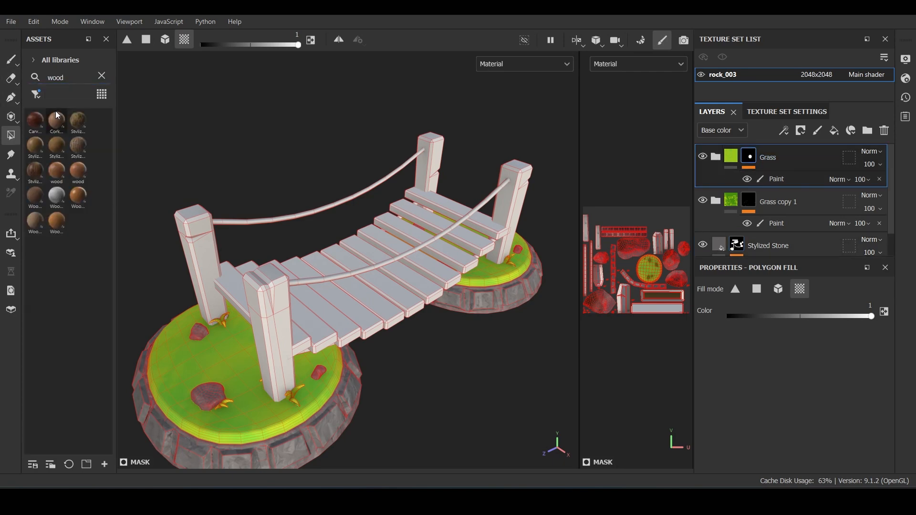
mouse_move(38, 137)
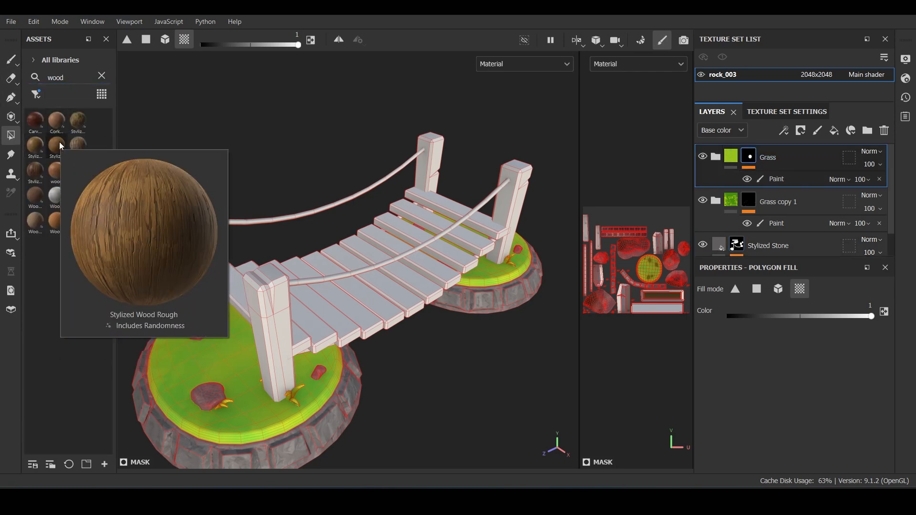
drag(79, 146, 740, 151)
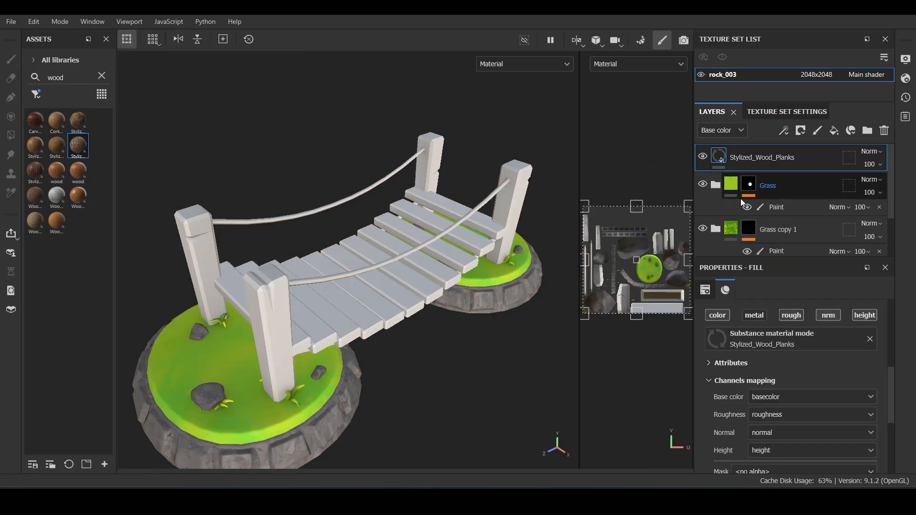
Step: Set the Stylized_Wood_Planks fill's rotation to 90 and its tiling to 0.16
alt+drag(430, 143, 362, 258)
scroll(756, 386, up, 5)
scroll(759, 400, down, 1)
drag(746, 411, 763, 411)
click(849, 401)
text(90)
key(Return)
scroll(334, 324, down, 2)
alt+drag(367, 353, 396, 372)
drag(773, 391, 770, 391)
Step: Set the tiles offset of the Stylized_Wood_Planks material to 0.5
scroll(420, 334, down, 3)
alt+drag(420, 362, 449, 267)
click(725, 290)
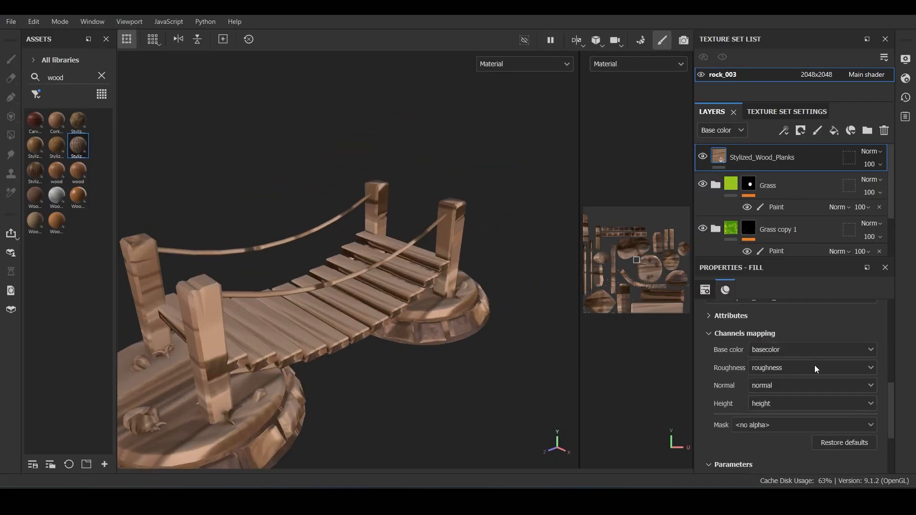
scroll(811, 372, down, 5)
drag(852, 340, 801, 341)
scroll(380, 375, up, 4)
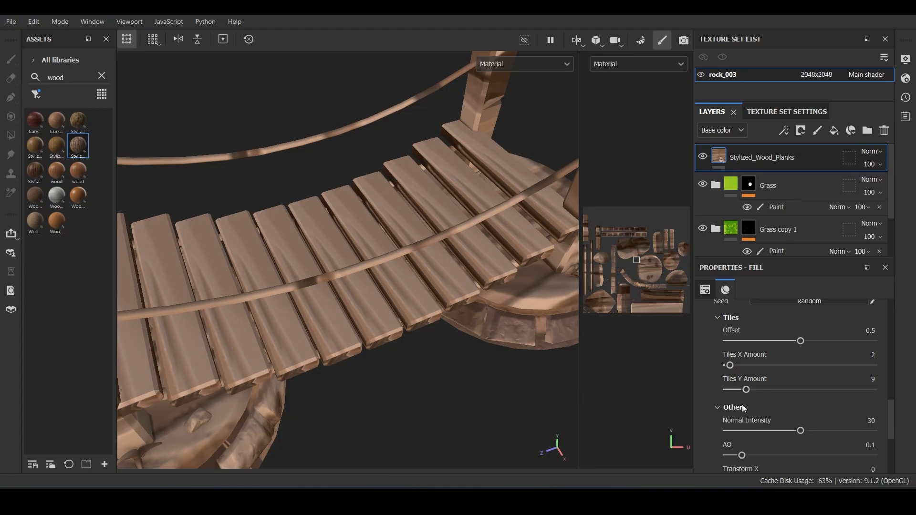
Step: Change the colour parameter of the Stylized_Wood_Planks material to bright orange (FD9937)
scroll(754, 401, down, 6)
click(747, 316)
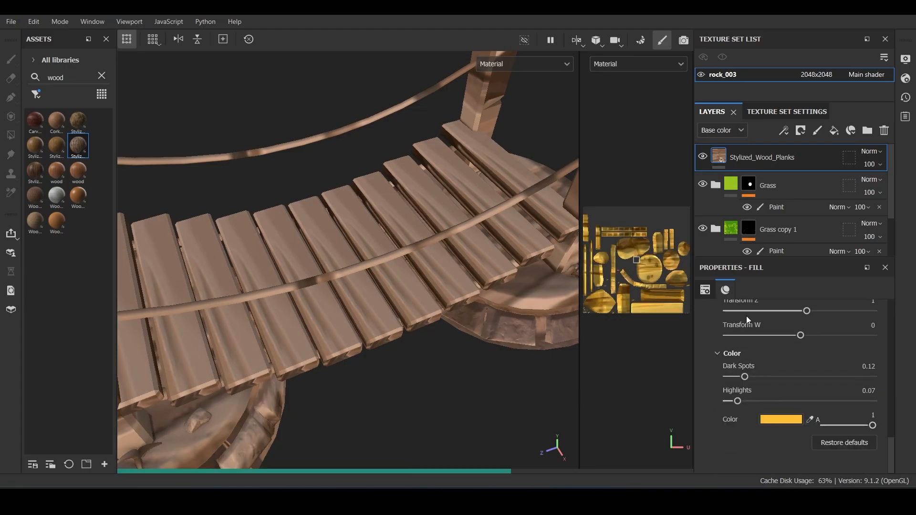
scroll(356, 267, down, 5)
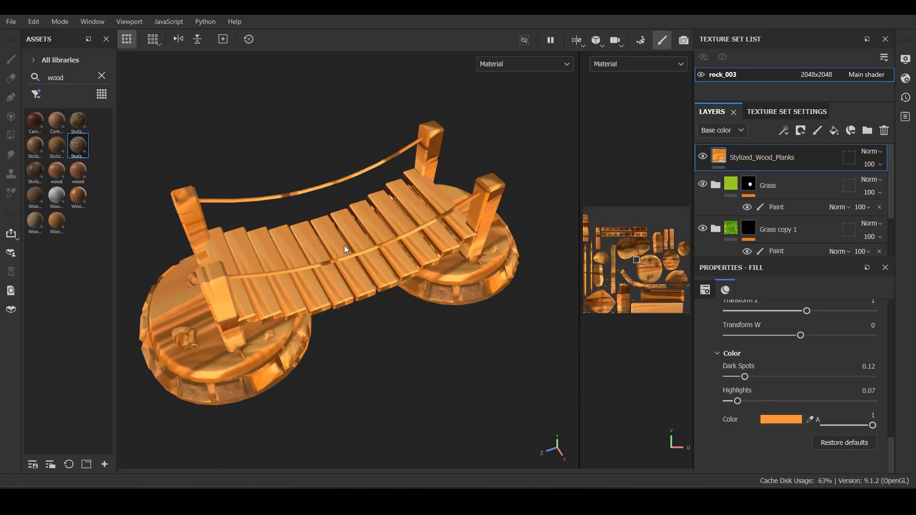
alt+drag(356, 287, 356, 248)
Step: Switch the Stylized_Wood_Planks fill from UV projection to tri-planar projection
scroll(356, 322, up, 6)
click(705, 289)
scroll(778, 372, up, 2)
click(777, 370)
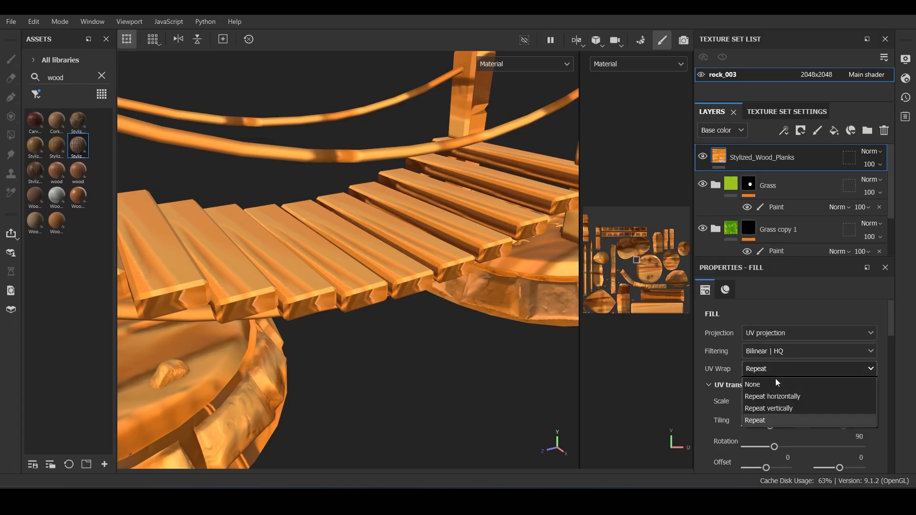
click(771, 335)
click(778, 372)
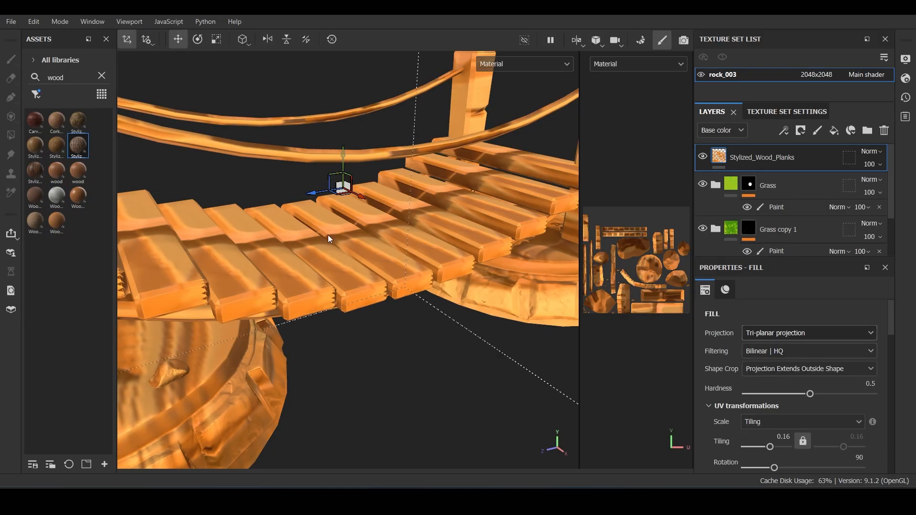
alt+drag(328, 235, 321, 152)
Step: Add a black mask with a paint effect to Stylized_Wood_Planks and fill the bridge planks into it by mesh
click(801, 130)
click(816, 161)
click(786, 129)
click(814, 161)
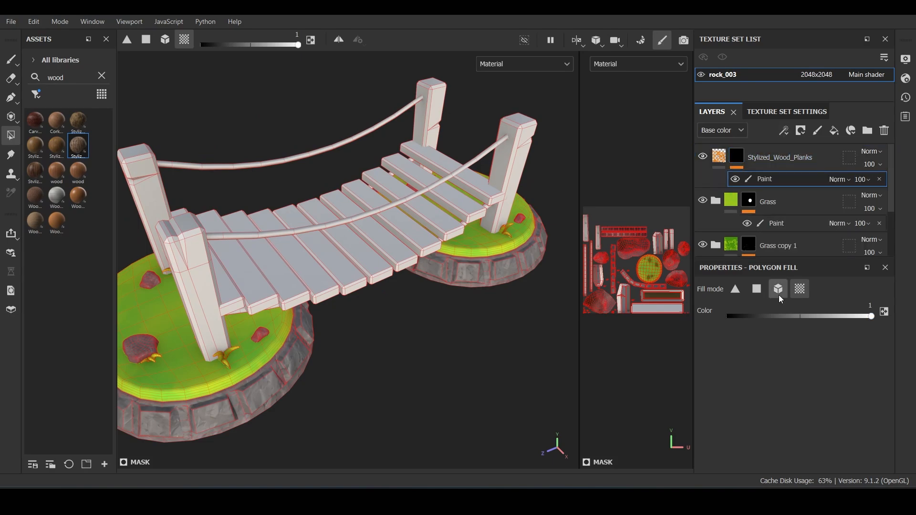
click(778, 289)
click(398, 265)
Step: Increase the tri-planar hardness of the Stylized_Wood_Planks fill and set its tiling to 1
mouse_move(387, 305)
alt+mouse_down()
mouse_move(411, 303)
mouse_move(408, 293)
mouse_move(334, 301)
mouse_move(300, 272)
alt+mouse_up()
scroll(411, 302, up, 3)
scroll(301, 272, up, 4)
click(719, 157)
scroll(334, 215, down, 4)
scroll(303, 167, down, 4)
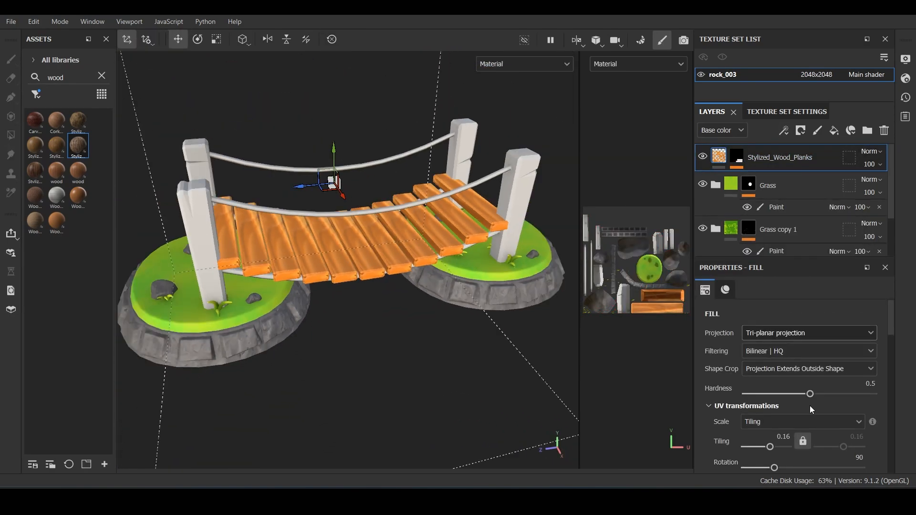
scroll(809, 405, down, 1)
drag(810, 358, 843, 359)
scroll(811, 382, down, 2)
click(783, 329)
text(1)
scroll(445, 339, up, 5)
alt+drag(446, 339, 482, 372)
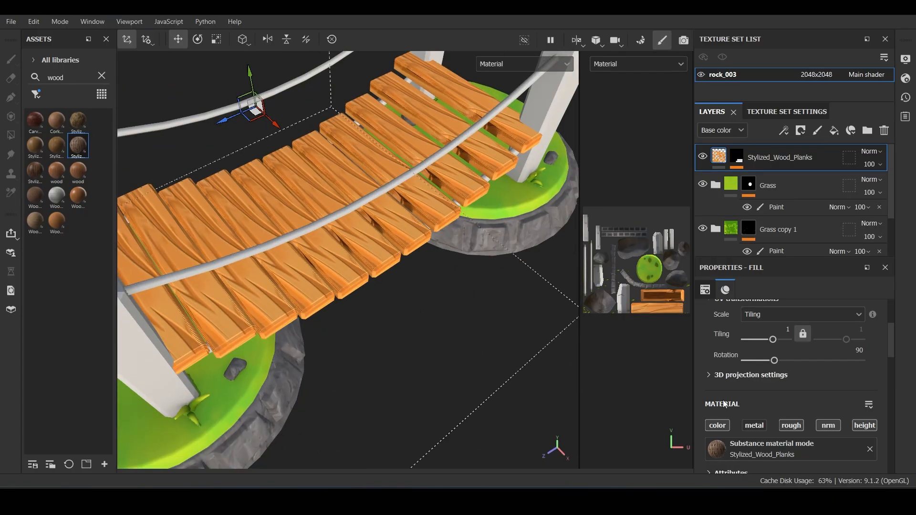
Step: Turn off the height and normal channels of the Stylized_Wood_Planks fill
scroll(728, 402, down, 1)
click(864, 390)
click(829, 390)
Step: Set the wood material's tiles offset to 0.16 and reduce its Tiles X Amount to the minimum
scroll(818, 402, down, 6)
drag(800, 389, 773, 390)
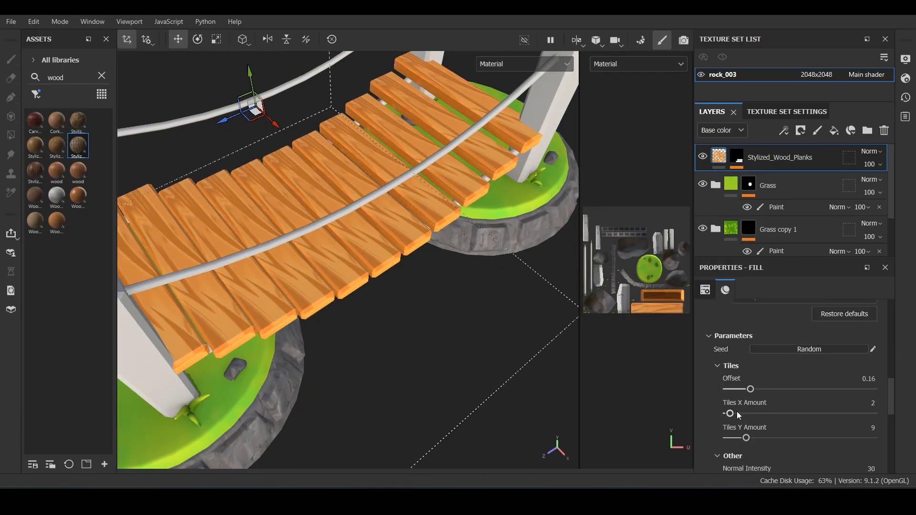
drag(732, 414, 727, 415)
scroll(344, 324, down, 3)
alt+drag(344, 330, 333, 310)
Step: Set the wood material's normal intensity to 14.57 and its AO to 0
scroll(782, 382, down, 3)
drag(801, 372, 774, 373)
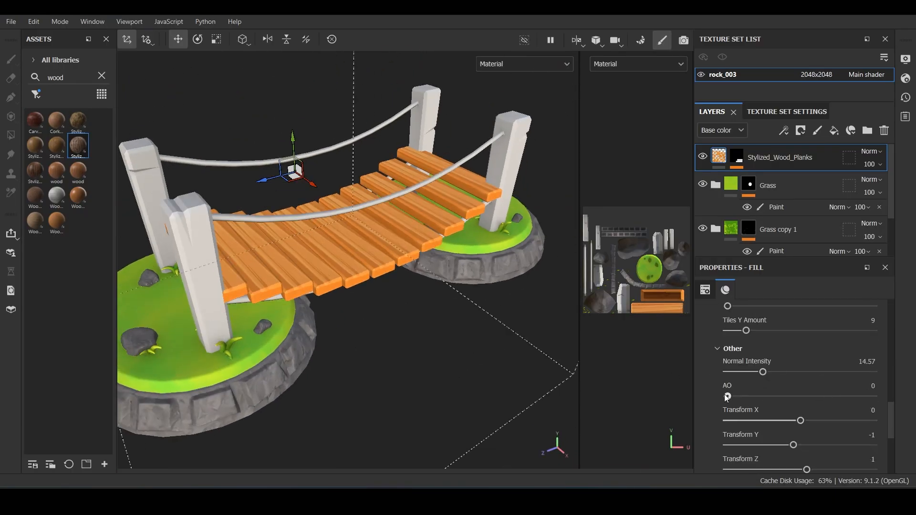
scroll(727, 398, down, 4)
Step: Darken the orange colour of the Stylized_Wood_Planks material slightly
scroll(768, 405, down, 1)
click(784, 420)
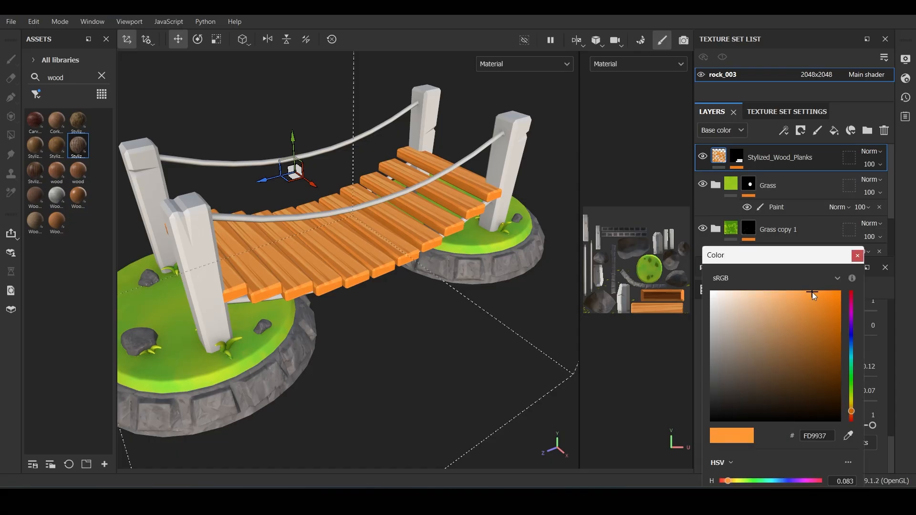
drag(813, 292, 815, 302)
click(858, 256)
scroll(402, 289, down, 3)
alt+drag(403, 288, 374, 255)
scroll(374, 256, up, 3)
alt+middle_drag(374, 256, 367, 292)
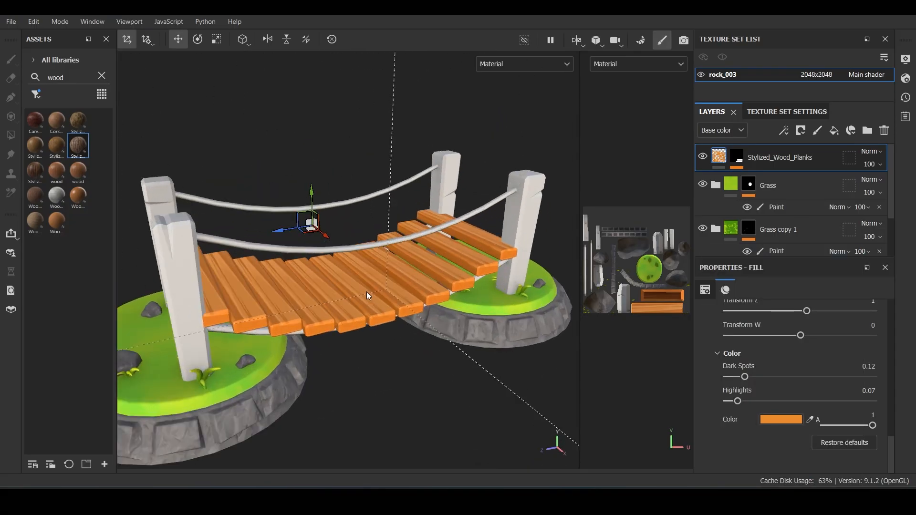
Step: Group the Stylized Stone layer into a folder and add a grey fill layer above it with only the colour channel active
scroll(367, 292, down, 1)
scroll(772, 218, down, 3)
click(772, 217)
key(ctrl+g)
click(834, 130)
alt+click(718, 321)
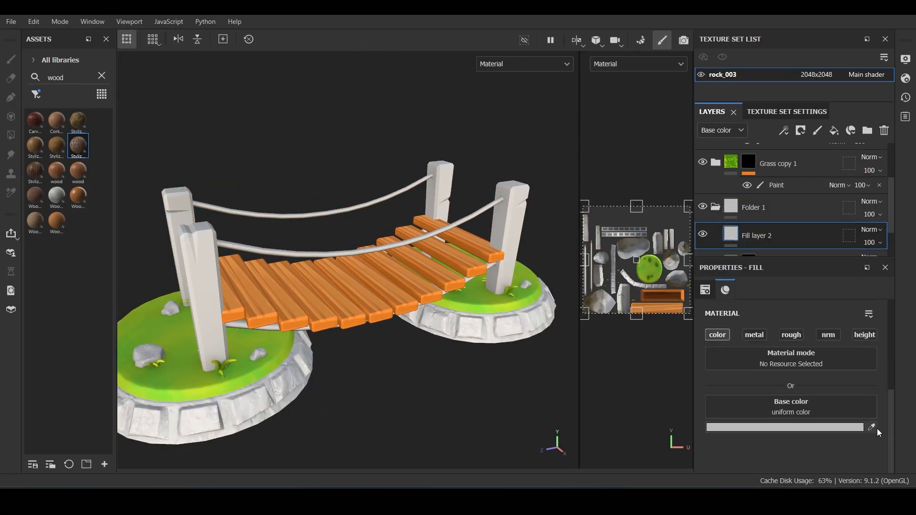
click(850, 428)
click(711, 342)
Step: Give Fill layer 2 a black mask with a Metal Edge Wear generator
click(801, 131)
click(807, 159)
click(784, 131)
click(807, 146)
click(792, 323)
click(798, 471)
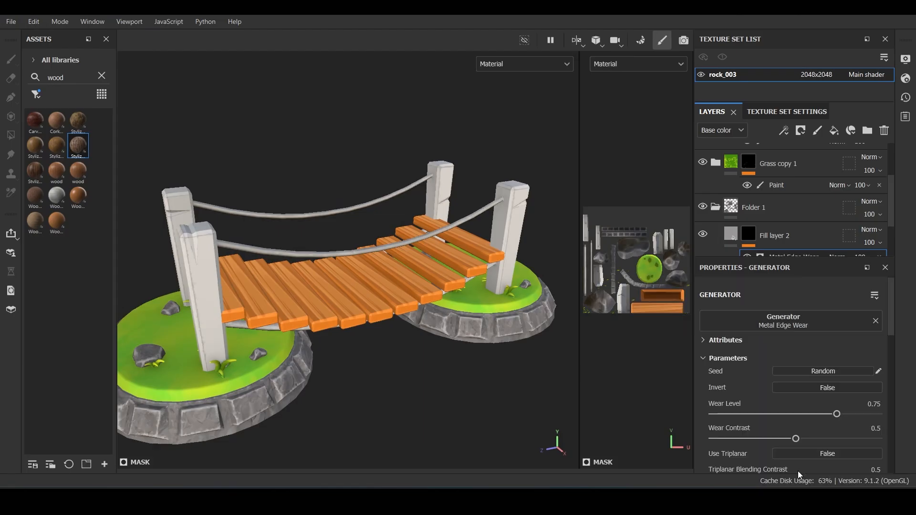
alt+drag(363, 296, 344, 272)
scroll(344, 272, up, 2)
scroll(790, 210, down, 2)
Step: Add a Blur filter above the Metal Edge Wear generator in Fill layer 2's mask with blur intensity 0.17
click(784, 131)
click(812, 221)
click(793, 321)
click(859, 370)
drag(745, 381, 715, 381)
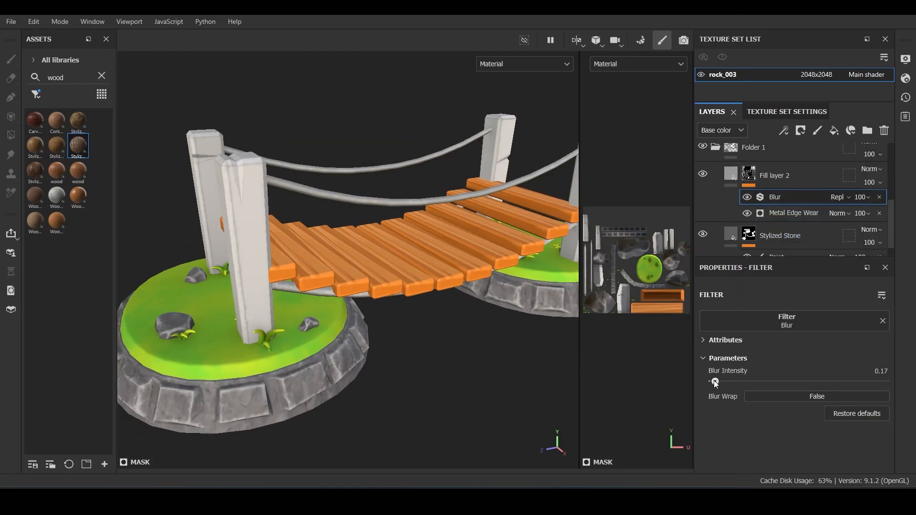
Step: Duplicate the Stylized_Wood_Planks layer and clear the copy's mask
scroll(408, 232, down, 2)
alt+drag(409, 233, 371, 266)
scroll(371, 266, up, 2)
scroll(724, 232, up, 4)
drag(776, 159, 776, 147)
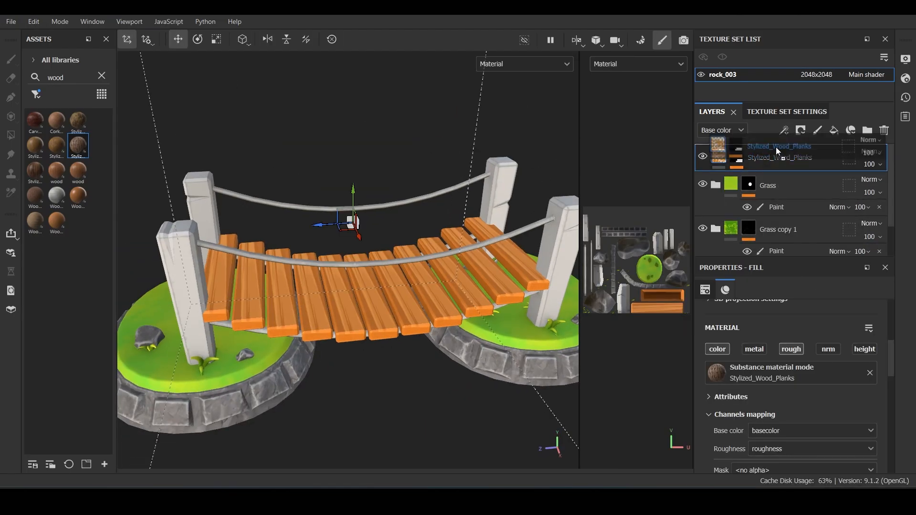
click(736, 156)
right_click(737, 155)
click(763, 200)
Step: Polygon-fill the four bridge posts into the copied wood layer's mask
click(501, 180)
click(198, 196)
click(181, 253)
click(559, 243)
mouse_move(559, 242)
alt+mouse_down()
mouse_move(515, 320)
mouse_move(558, 258)
alt+mouse_up()
Step: Reduce the UV rotation of the copied wood planks layer so the grain runs along the posts
click(719, 156)
scroll(780, 368, up, 5)
scroll(775, 411, down, 2)
drag(774, 396, 744, 396)
mouse_move(380, 288)
alt+mouse_down()
mouse_move(370, 303)
mouse_move(368, 287)
alt+mouse_up()
scroll(410, 253, up, 2)
Step: Add a pale yellow fill layer at the top of the stack and give it a black mask
click(833, 133)
scroll(892, 413, down, 3)
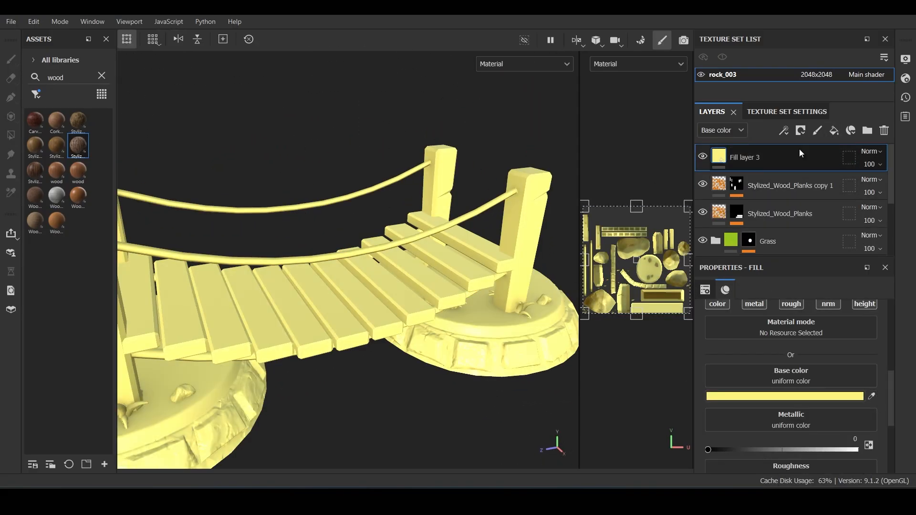
click(801, 130)
click(799, 160)
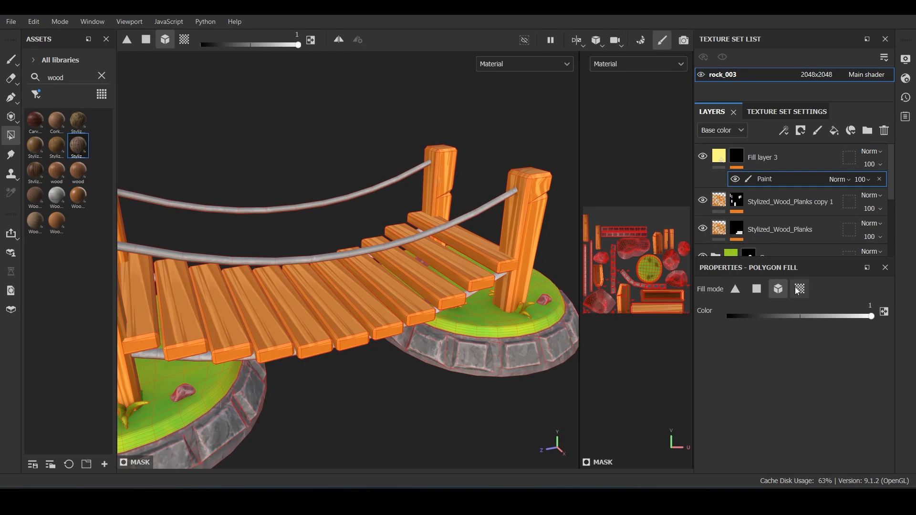
Step: Polygon-fill the bridge ropes into Fill layer 3's mask and group the layer into a folder
alt+drag(435, 230, 429, 333)
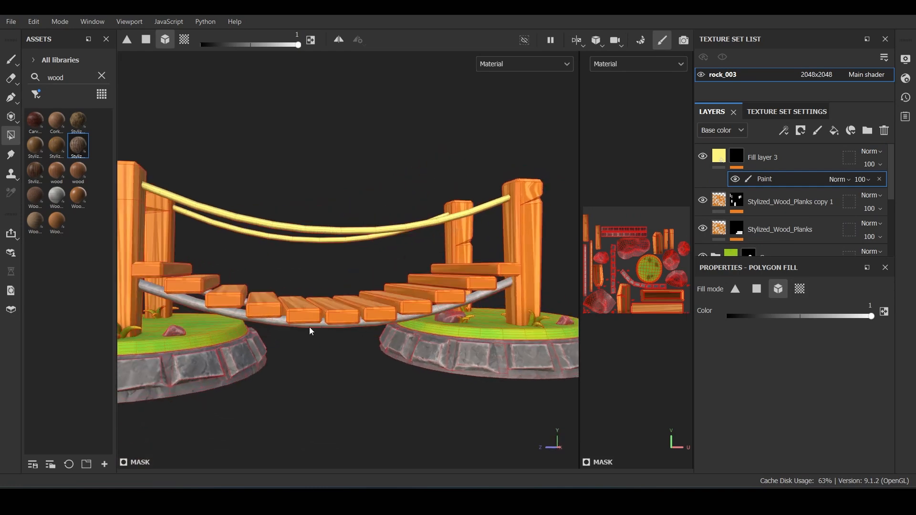
alt+drag(309, 327, 436, 262)
scroll(411, 233, up, 2)
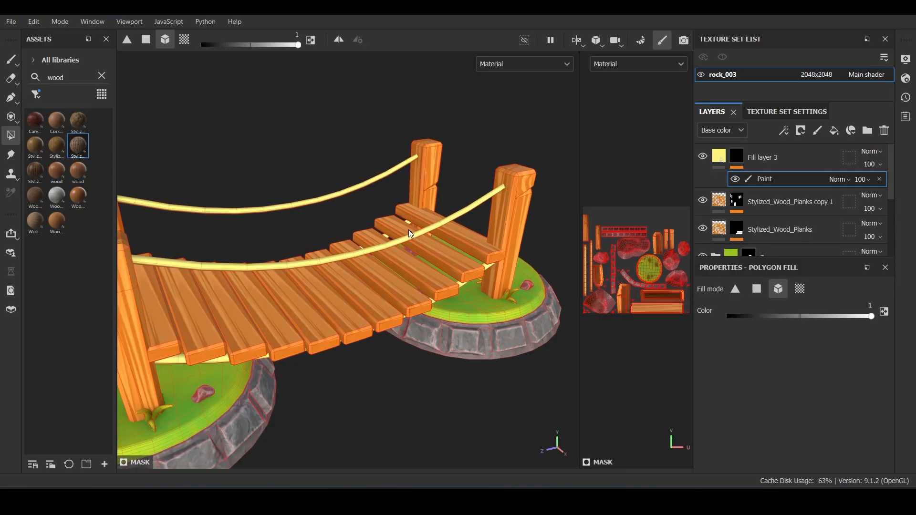
click(796, 155)
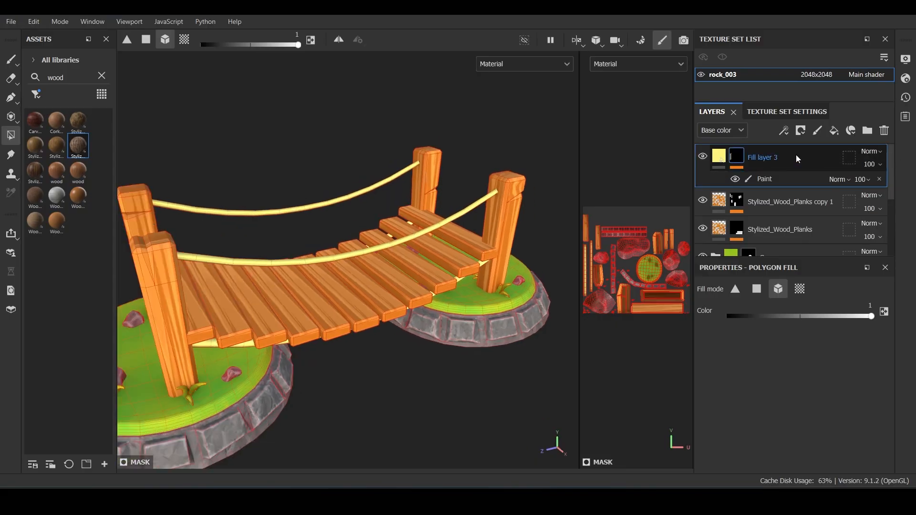
key(ctrl+g)
Step: Duplicate Fill layer 3 inside the folder and remove the Paint effect from the copy's mask
click(786, 185)
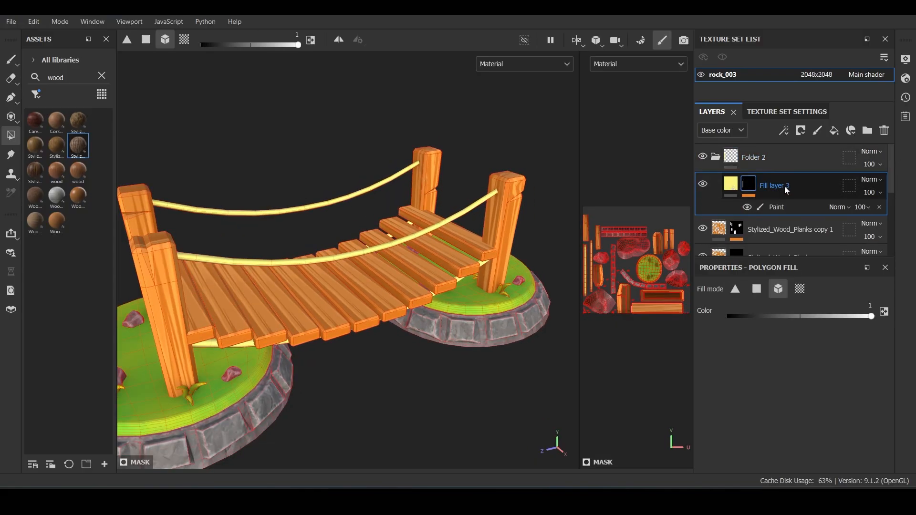
key(ctrl+d)
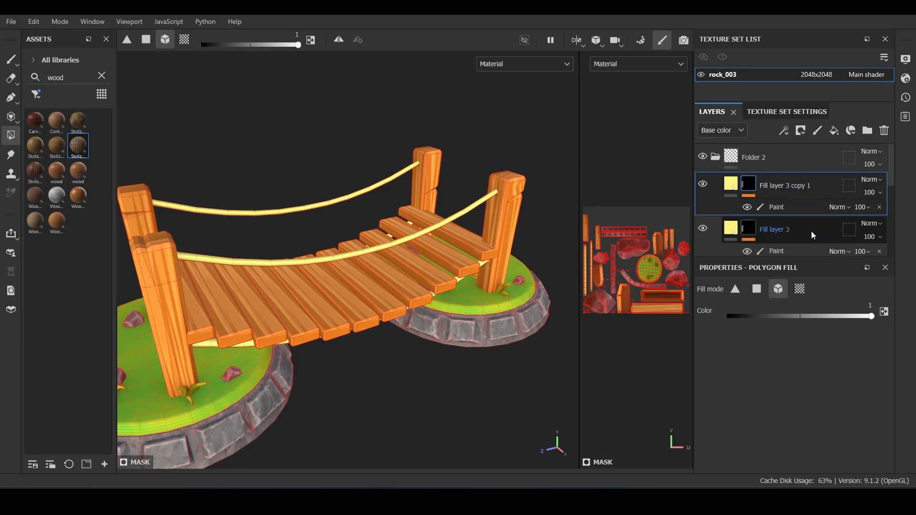
click(795, 208)
click(879, 207)
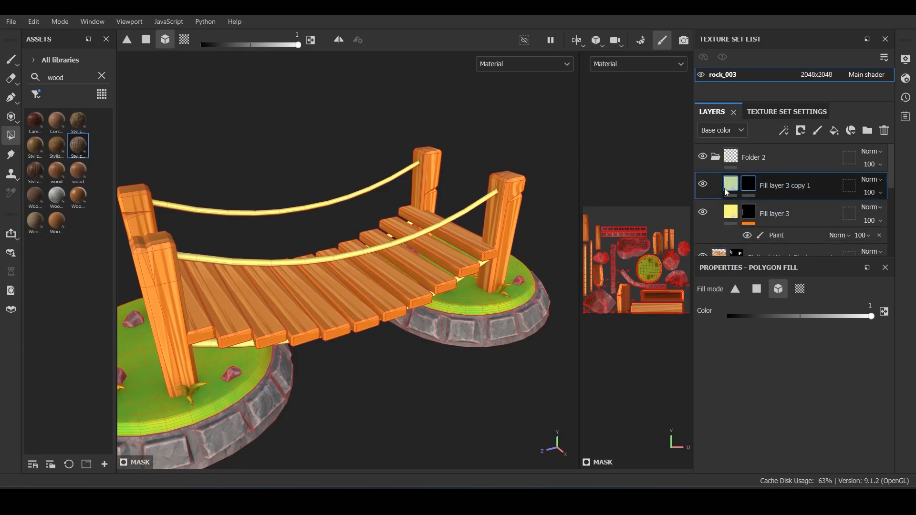
Step: Give Fill layer 3 copy 1 a brown base color sampled from a wooden post and a height of 1
click(875, 400)
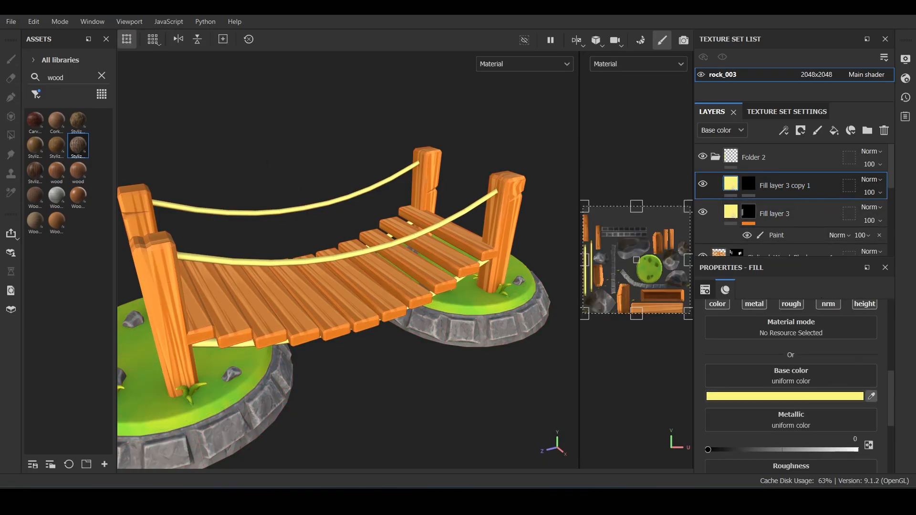
click(133, 279)
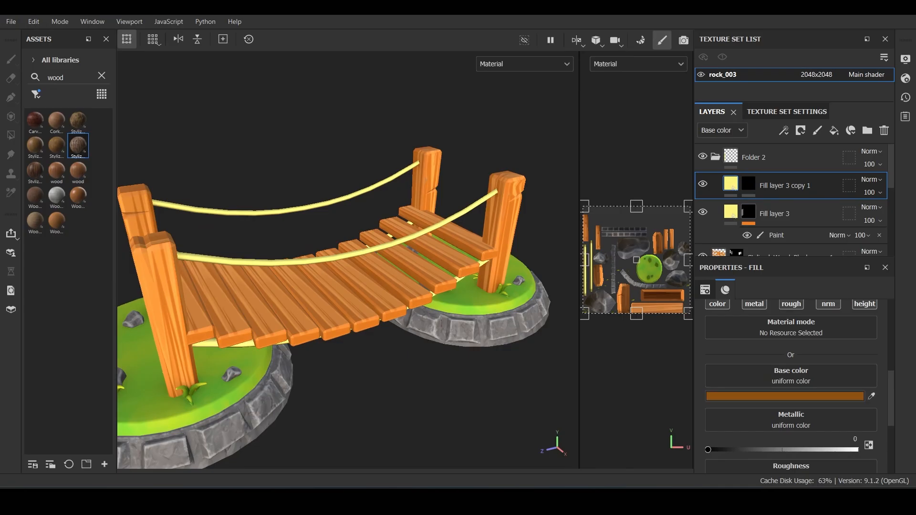
scroll(802, 432, down, 3)
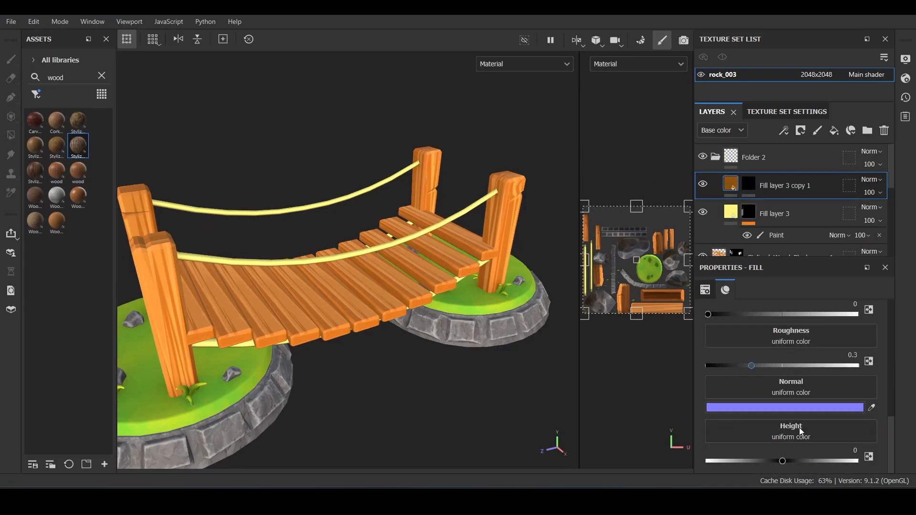
Step: Add a fill effect with the Stripes procedural texture to the mask of Fill layer 3 copy 1
click(749, 183)
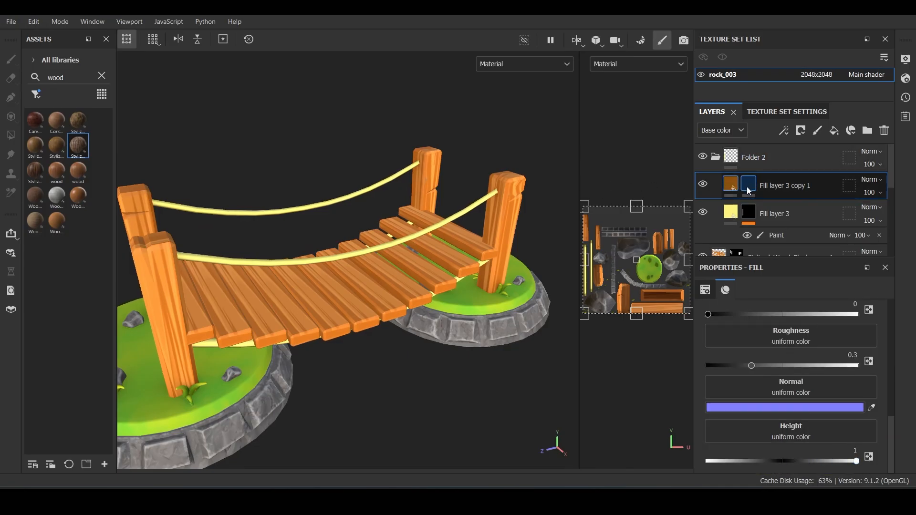
key(4)
click(784, 131)
click(814, 180)
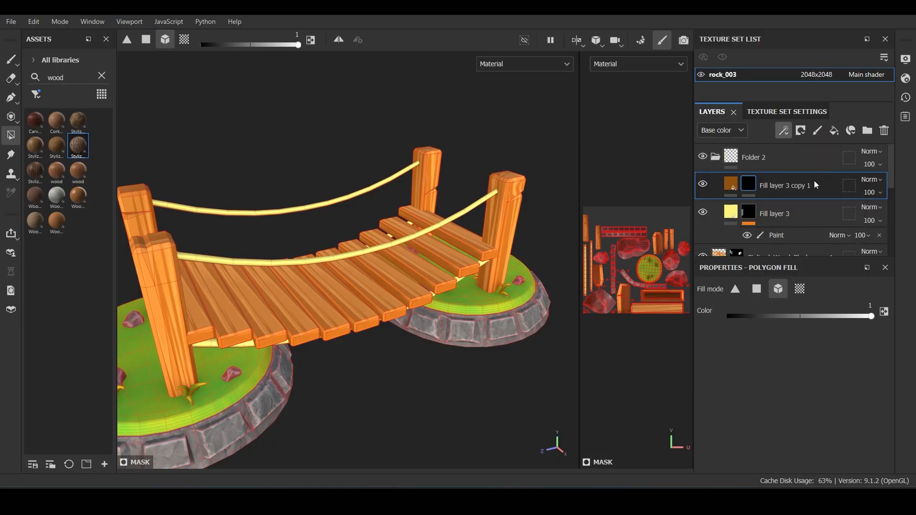
drag(783, 371, 878, 363)
click(823, 341)
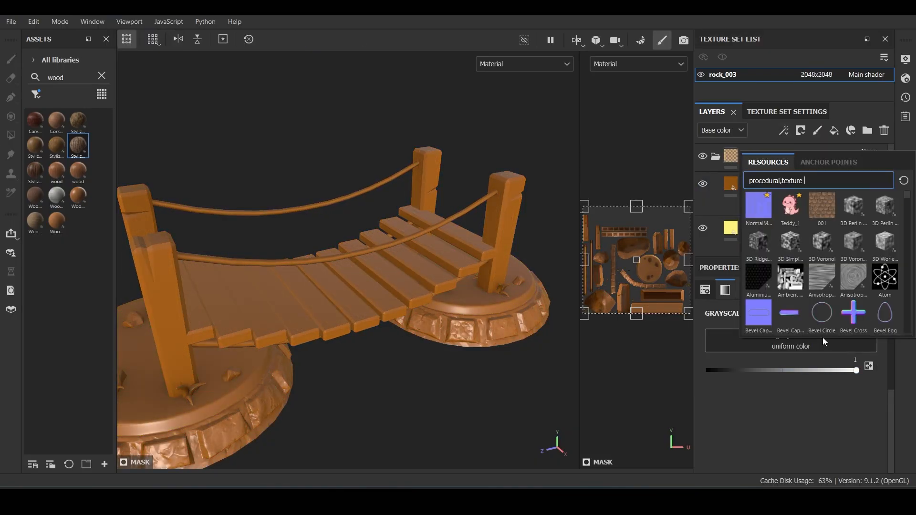
text(stripes)
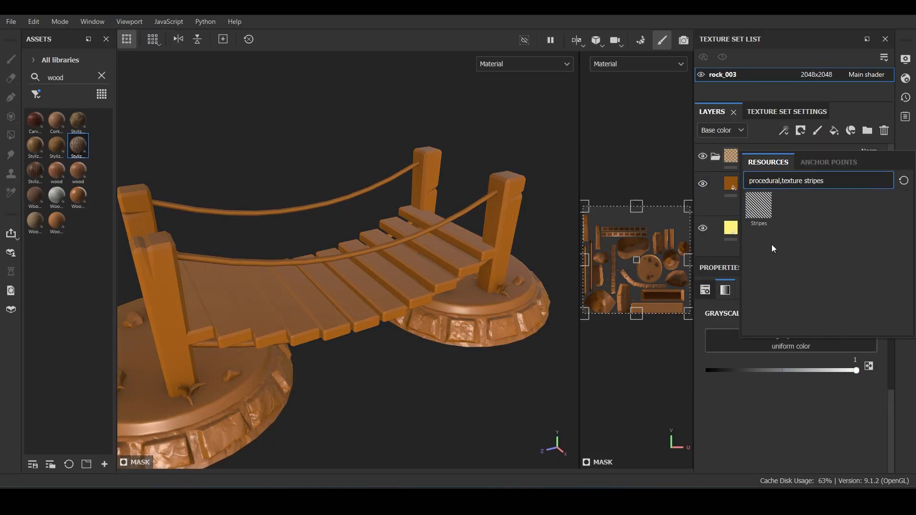
click(758, 206)
scroll(364, 231, up, 2)
Step: Add a black mask to Folder 2 and polygon-fill the ropes into it
click(794, 156)
click(801, 131)
click(804, 160)
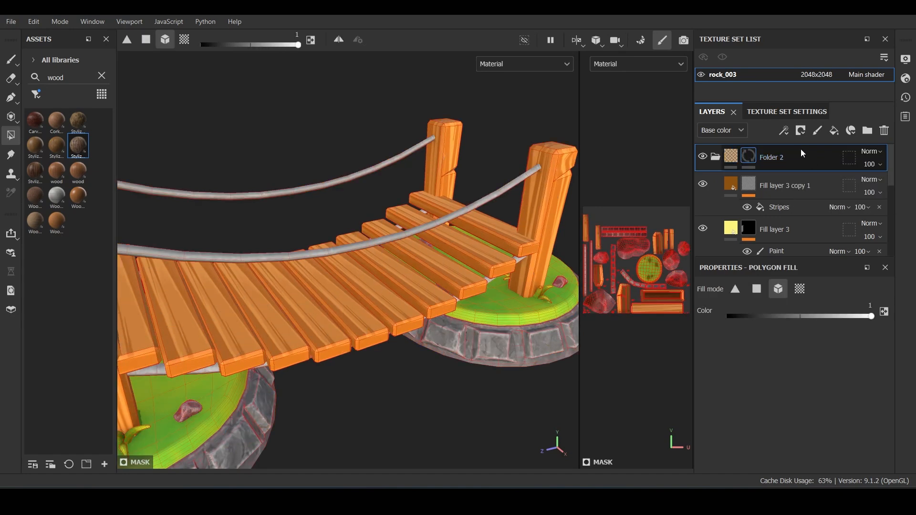
right_click(801, 153)
click(818, 157)
click(471, 216)
mouse_move(505, 265)
alt+mouse_down()
mouse_move(359, 300)
mouse_move(430, 353)
mouse_move(501, 372)
alt+mouse_up()
Step: Set the Stripes pattern in Fill layer 3 copy 1's mask to 41 stripes with a width of 0.2
click(762, 212)
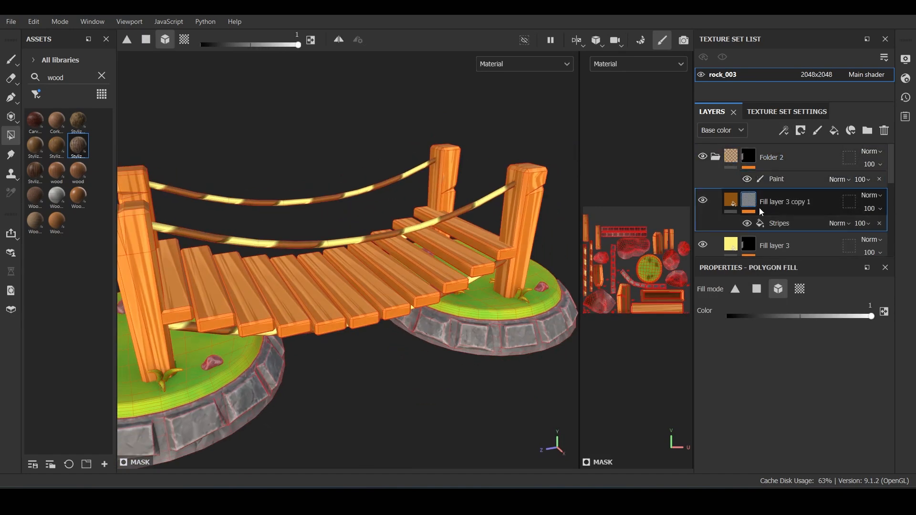
click(779, 224)
scroll(764, 358, down, 2)
scroll(746, 357, down, 3)
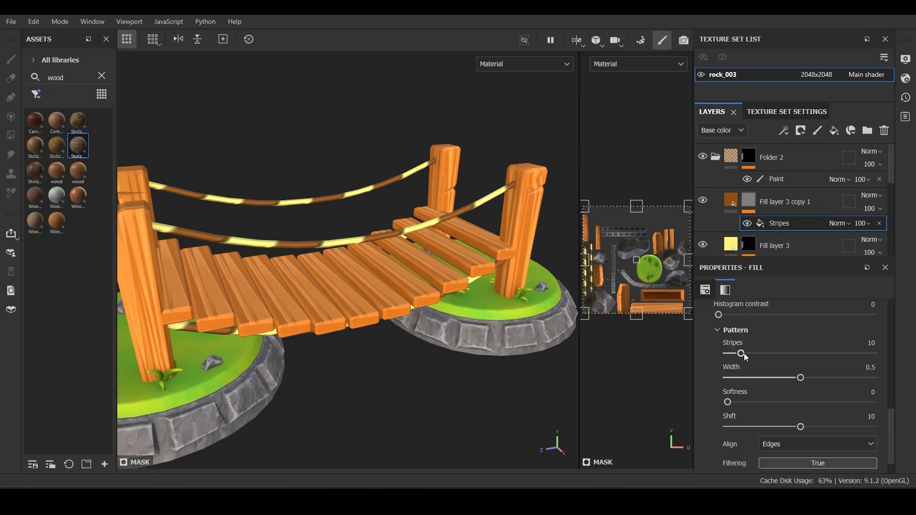
drag(746, 357, 786, 343)
drag(801, 377, 757, 378)
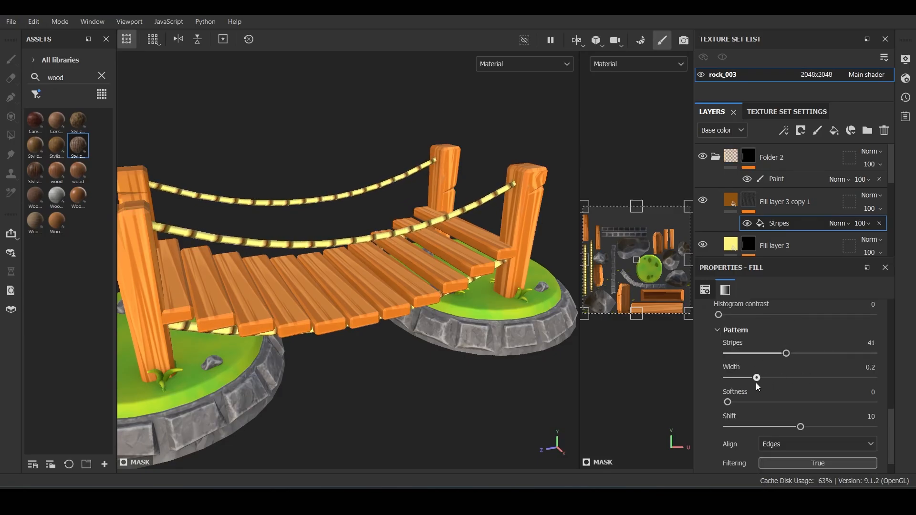
Step: Set the height of the brown Fill layer 3 copy 1 to -1
click(744, 211)
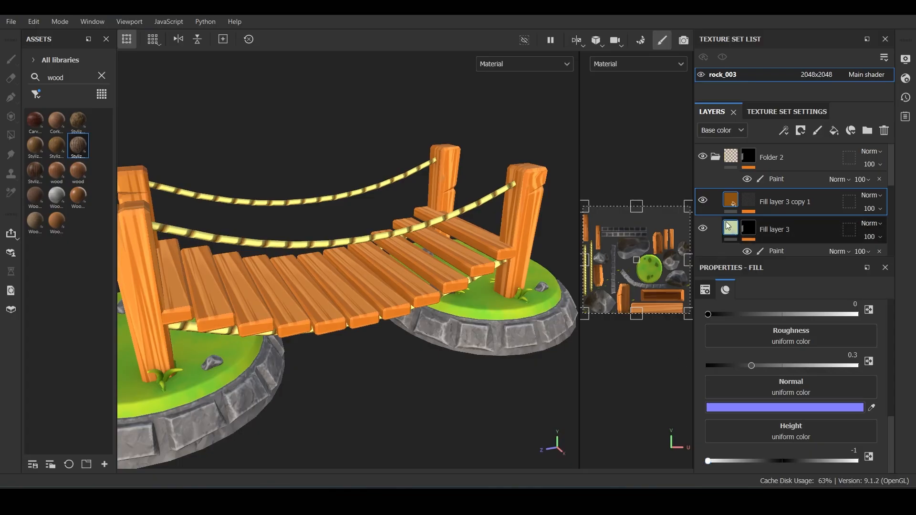
click(729, 227)
click(731, 201)
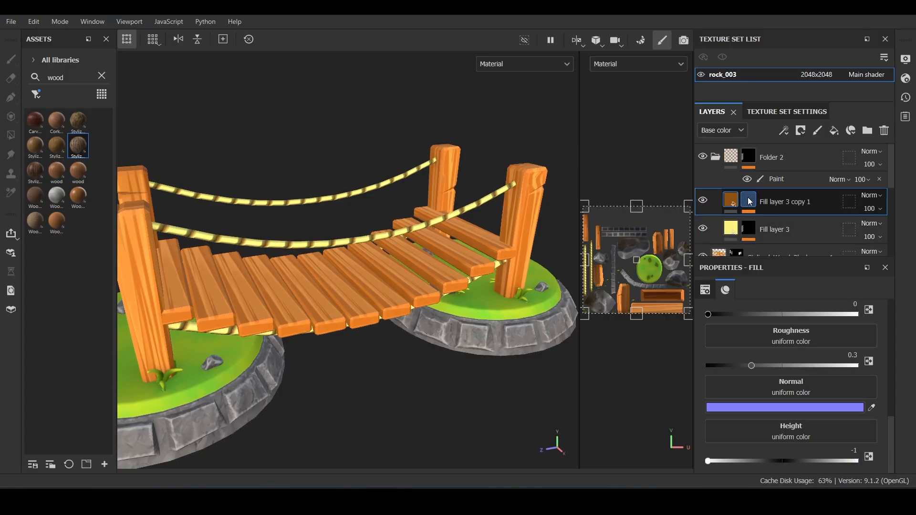
Step: Increase the number of stripes on the ropes and set the pattern's UV rotation to 63.42
click(749, 200)
scroll(795, 425, down, 1)
drag(787, 325, 815, 325)
scroll(762, 394, up, 9)
drag(745, 375, 766, 373)
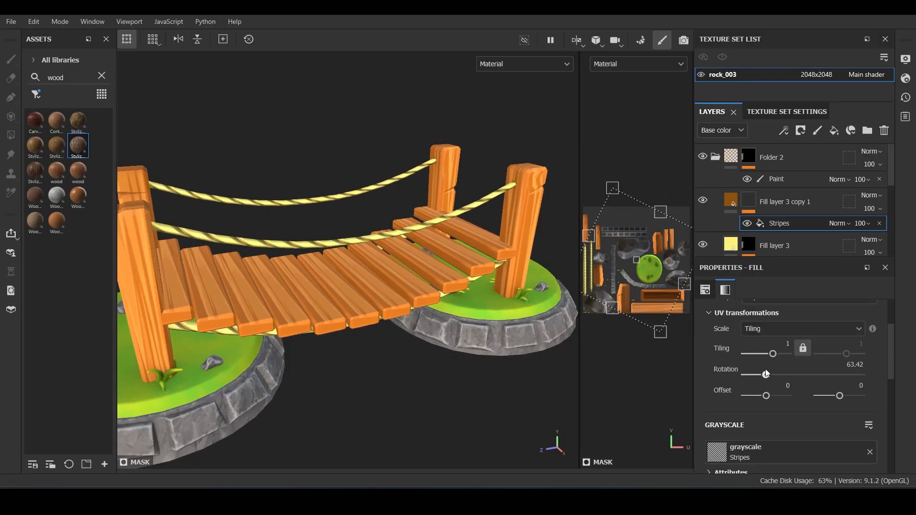
scroll(420, 274, up, 5)
Step: Try a Bevel filter with a raised distance above Stripes in Fill layer 3 copy 1's mask, and remove it
click(784, 130)
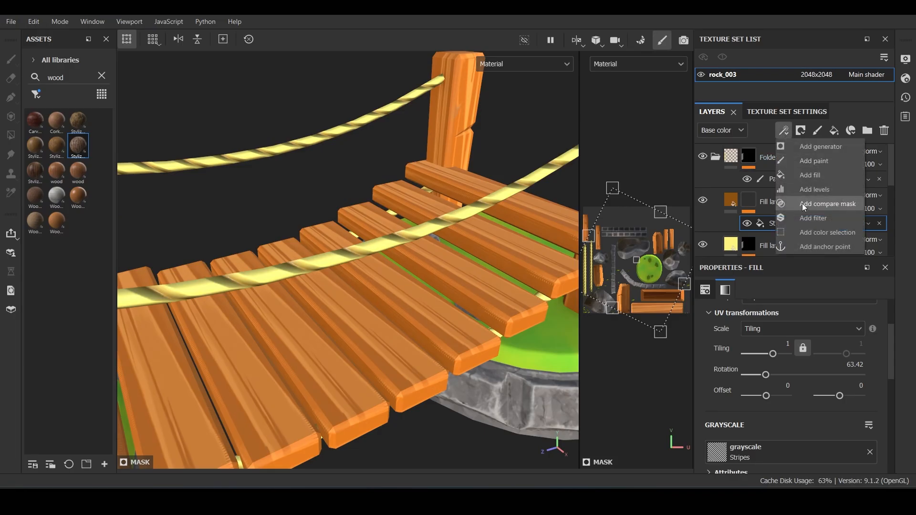
click(812, 218)
click(795, 325)
click(818, 370)
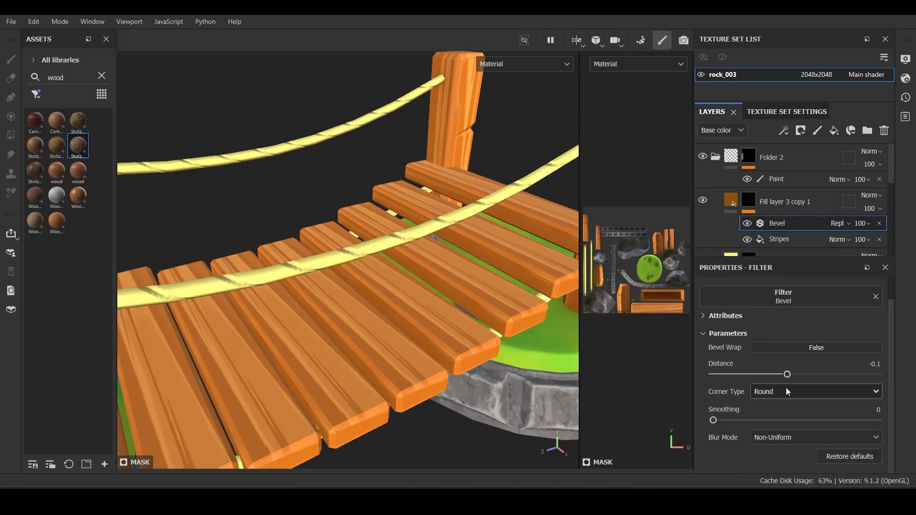
mouse_move(787, 374)
mouse_down()
mouse_move(805, 364)
mouse_move(786, 364)
mouse_move(797, 363)
mouse_up()
click(879, 223)
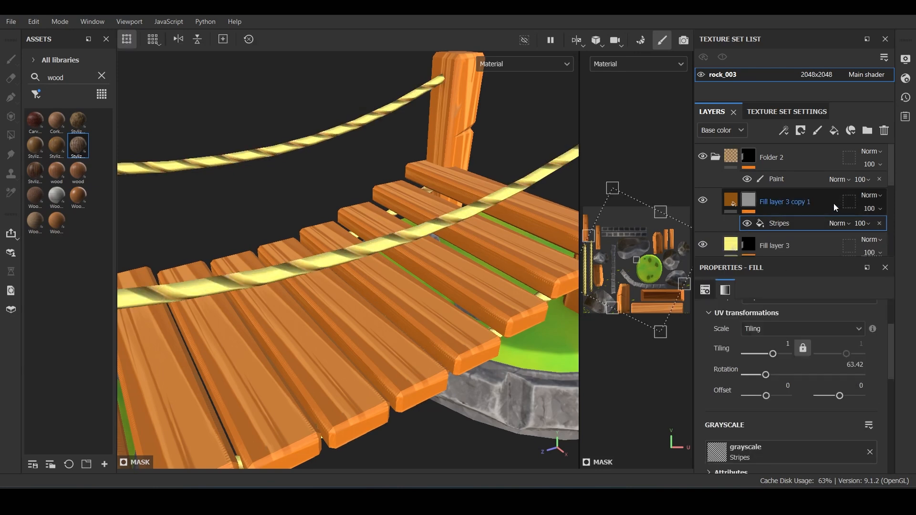
Step: Try a Bevel filter with different distances on the mask of the yellow Fill layer 3, and delete it
scroll(834, 204, down, 1)
click(747, 208)
click(784, 130)
click(813, 218)
click(805, 318)
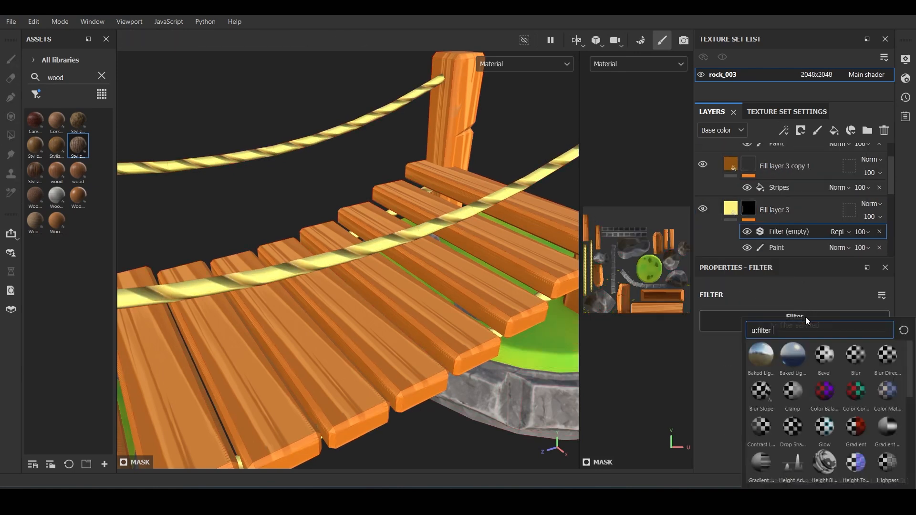
click(830, 365)
drag(749, 397, 868, 377)
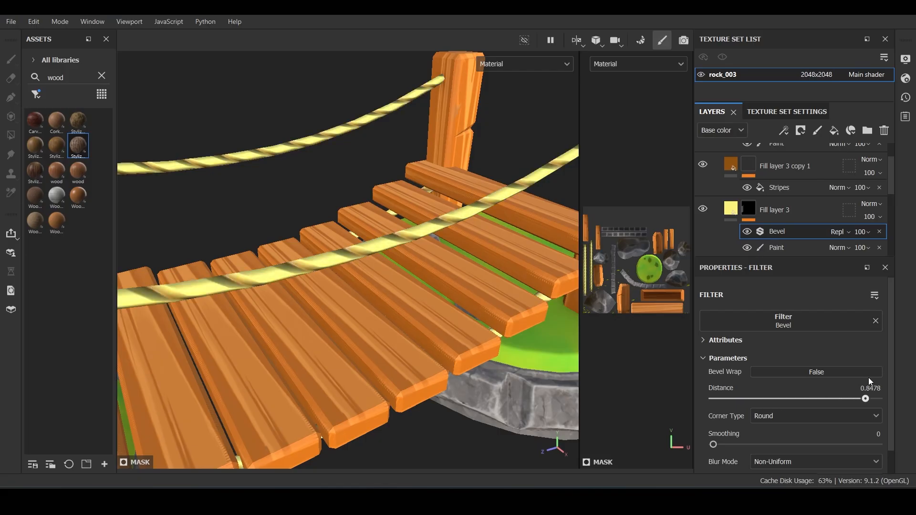
drag(795, 378, 787, 378)
scroll(761, 193, down, 1)
click(879, 195)
scroll(811, 192, up, 2)
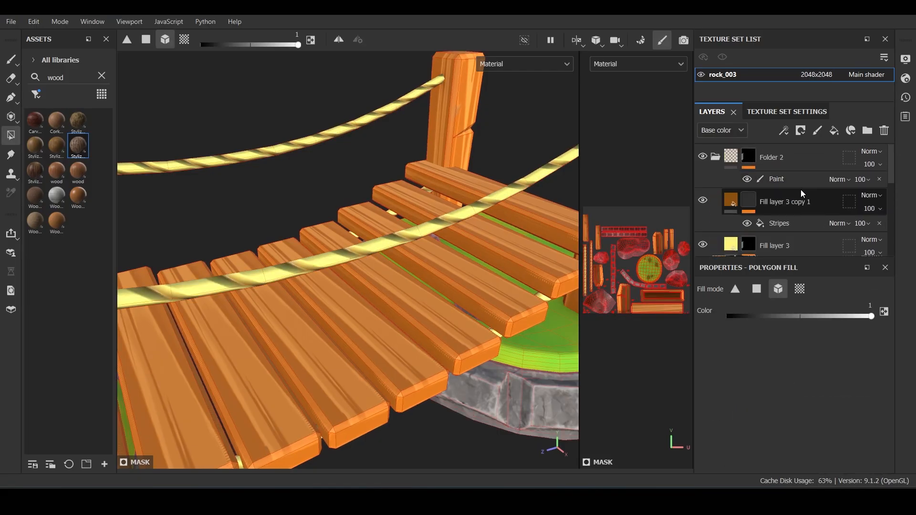
Step: Add a Bevel filter above Stripes in the mask of Fill layer 3 copy 1
click(748, 200)
click(784, 130)
click(813, 218)
click(818, 323)
click(829, 367)
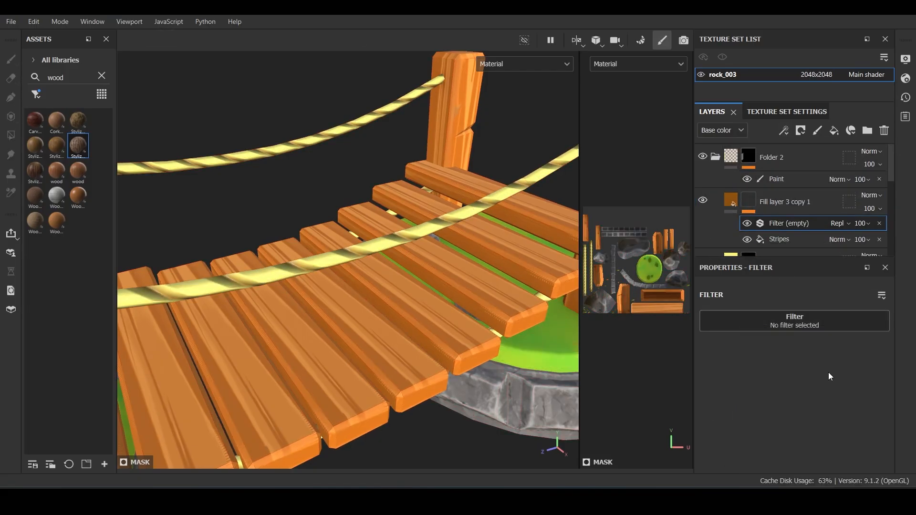
Step: Set the Bevel filter's distance to 0.0435 and its smoothing to 0.33
drag(783, 399, 800, 397)
scroll(799, 390, down, 1)
mouse_move(724, 419)
mouse_down()
mouse_move(745, 414)
mouse_move(724, 415)
mouse_up()
scroll(431, 253, down, 5)
alt+drag(431, 253, 465, 209)
scroll(775, 213, down, 3)
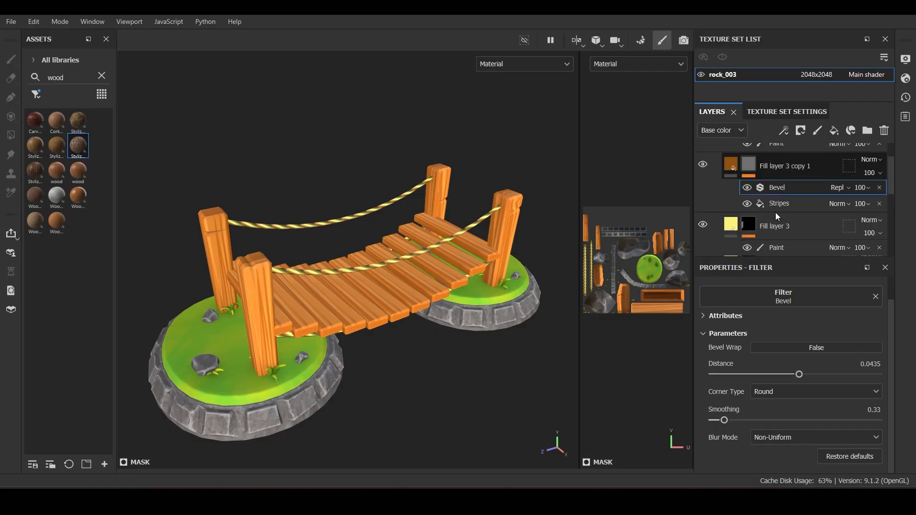
Step: Refine the rope's Stripes pattern to 70 stripes with a width of 0.14
click(779, 204)
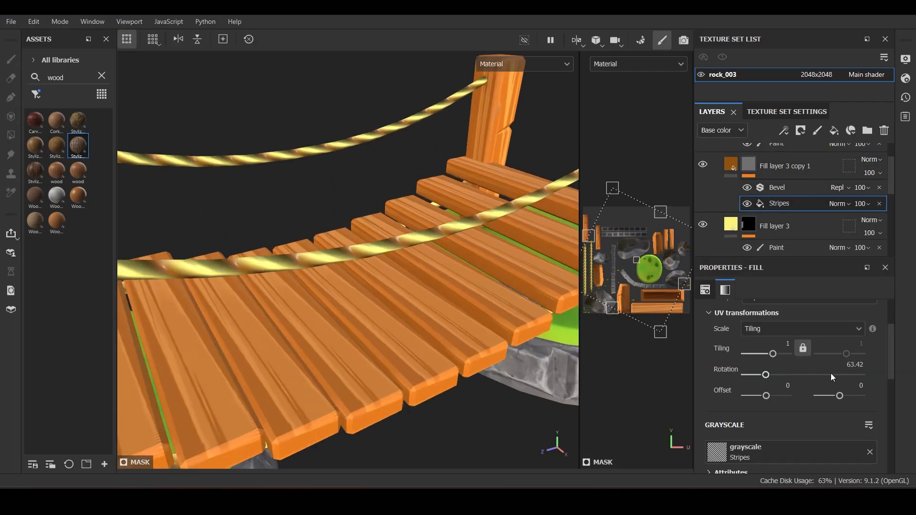
scroll(831, 373, down, 5)
drag(815, 363, 833, 354)
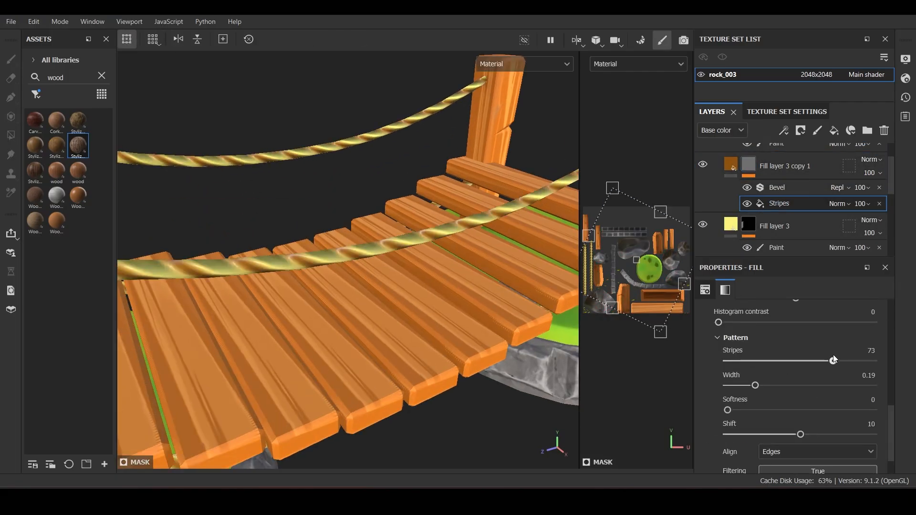
mouse_move(755, 386)
mouse_down()
mouse_move(736, 381)
mouse_move(747, 380)
mouse_up()
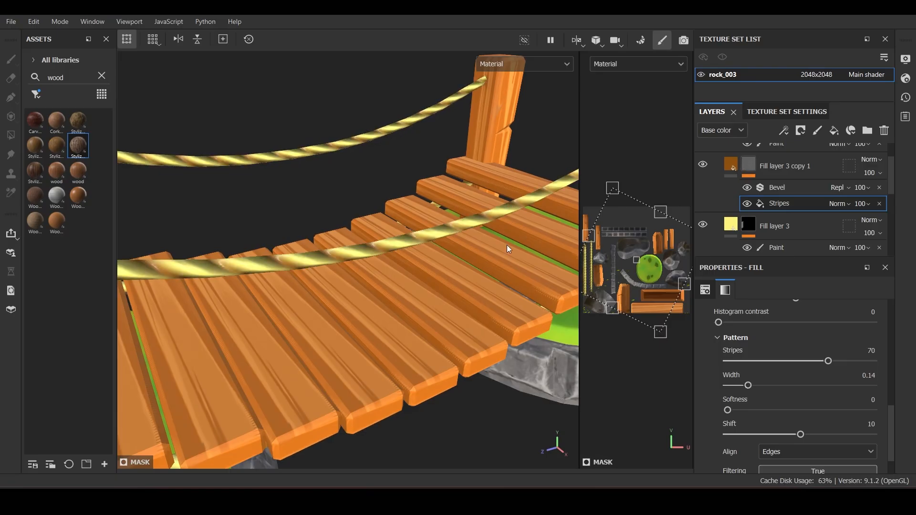
scroll(507, 245, down, 5)
alt+drag(476, 267, 420, 250)
scroll(419, 250, up, 5)
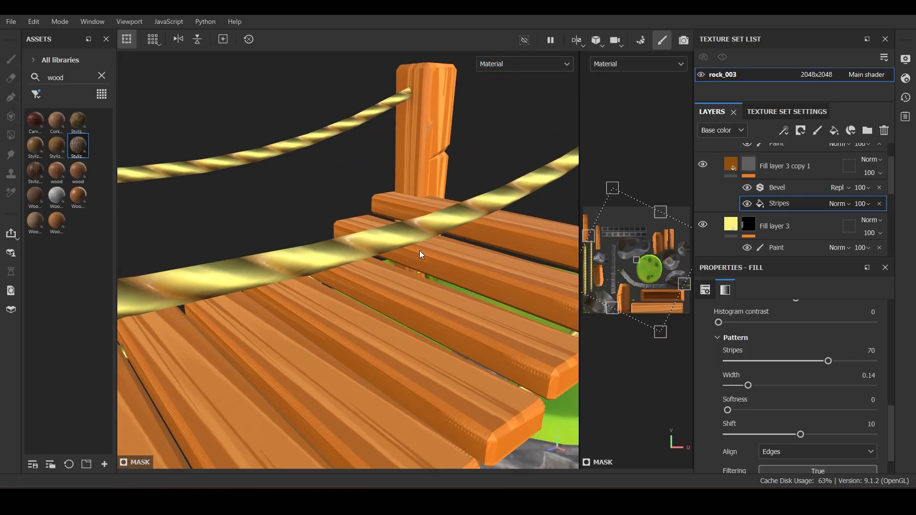
Step: Add a Levels effect between Bevel and Stripes in the mask and raise its lower black level to 0.071
scroll(420, 251, down, 2)
click(783, 133)
click(820, 186)
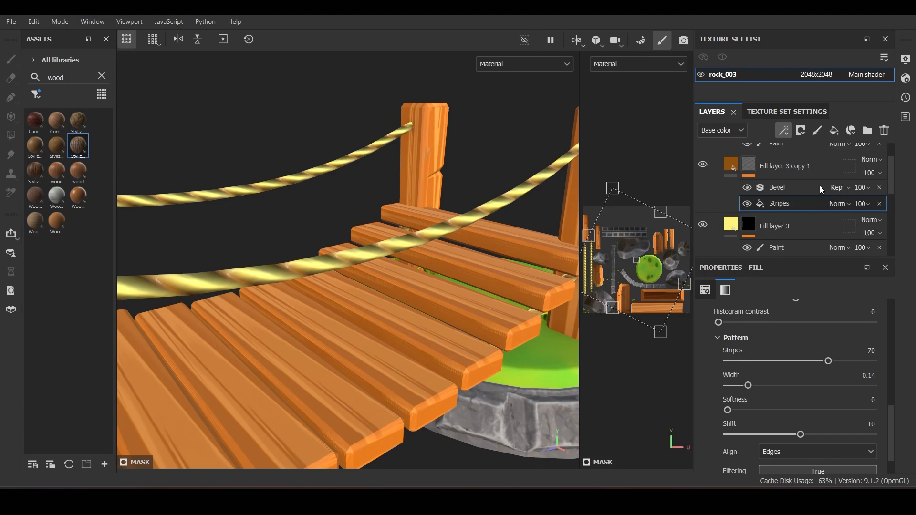
mouse_move(708, 319)
mouse_down()
mouse_move(718, 317)
mouse_move(707, 317)
mouse_up()
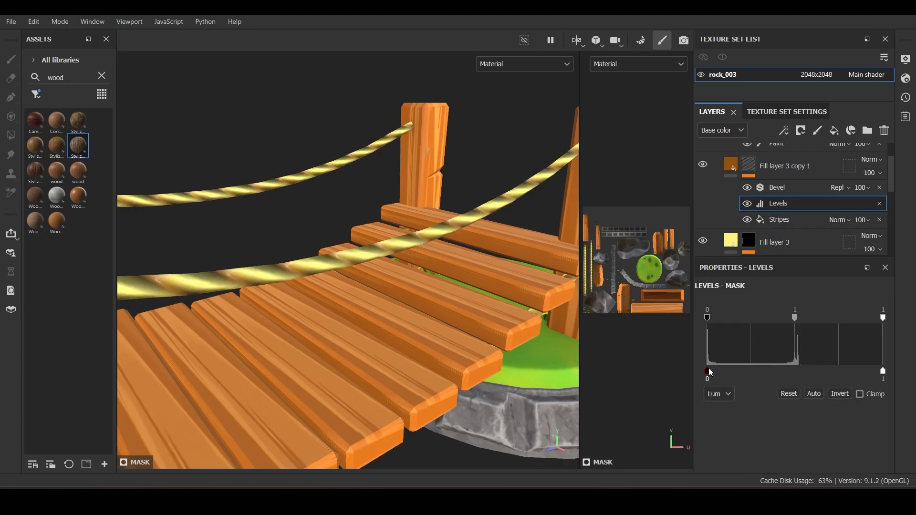
mouse_move(707, 371)
mouse_down()
mouse_move(730, 371)
mouse_move(720, 371)
mouse_up()
mouse_move(883, 371)
mouse_down()
mouse_move(849, 371)
mouse_move(883, 370)
mouse_up()
scroll(439, 261, down, 5)
alt+drag(439, 261, 325, 278)
scroll(305, 239, down, 3)
scroll(317, 278, up, 2)
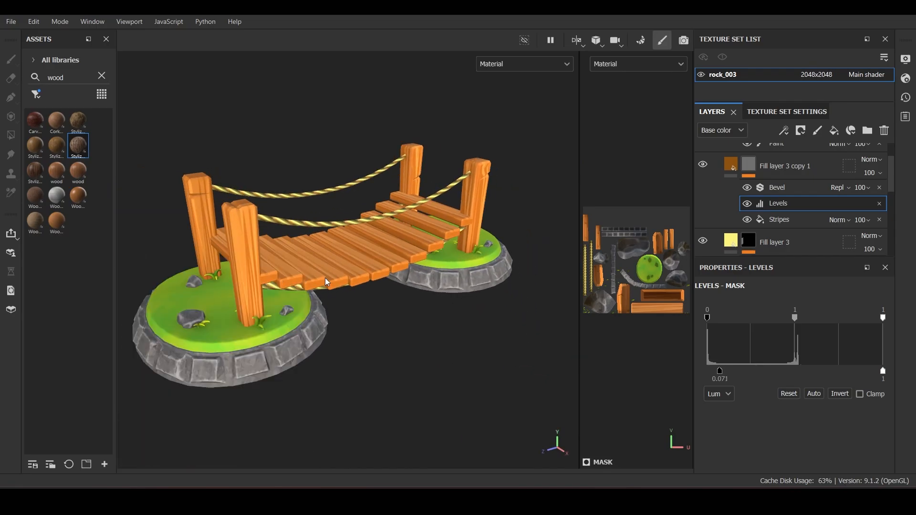
Step: Clear the wood search from the asset library
click(101, 76)
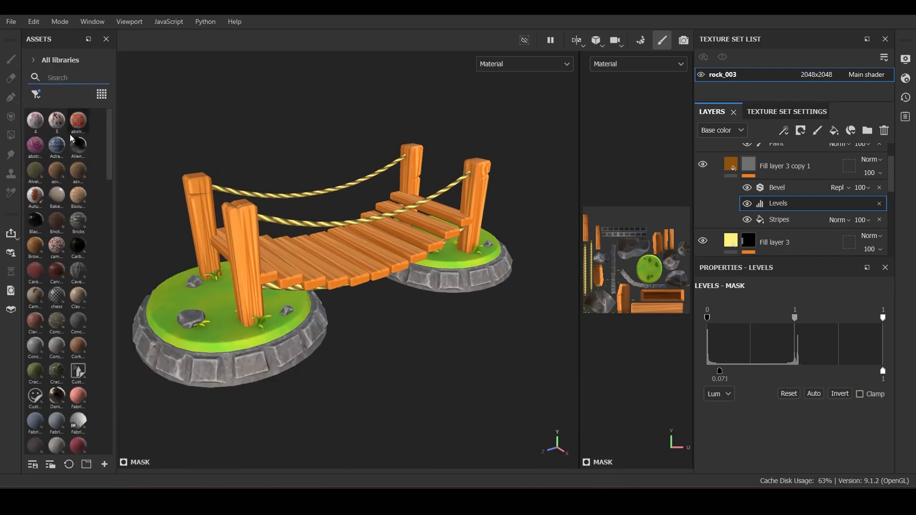